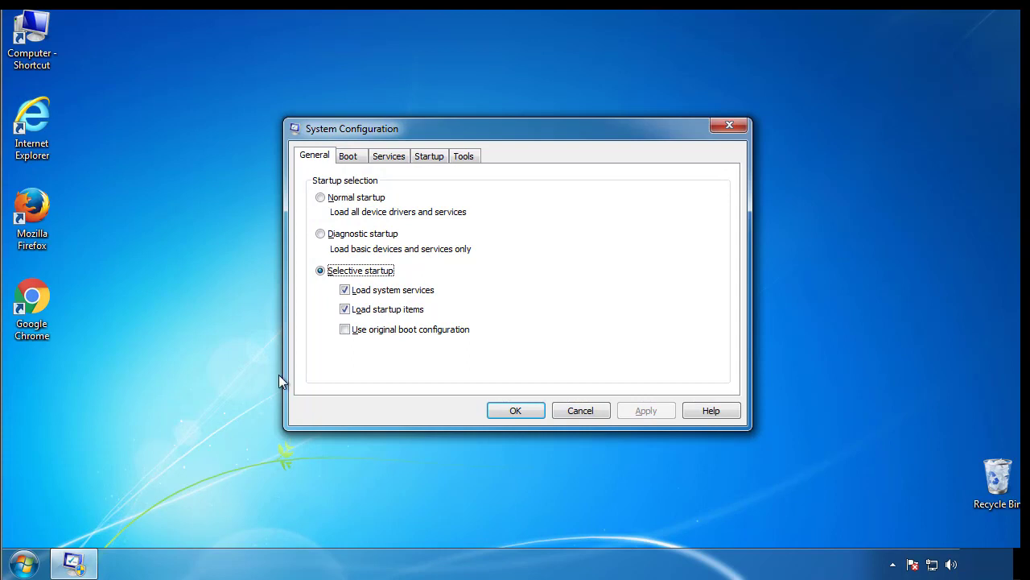
- Enable Safe boot with the Minimal option, restart the computer, and close the safe mode help window
click(347, 159)
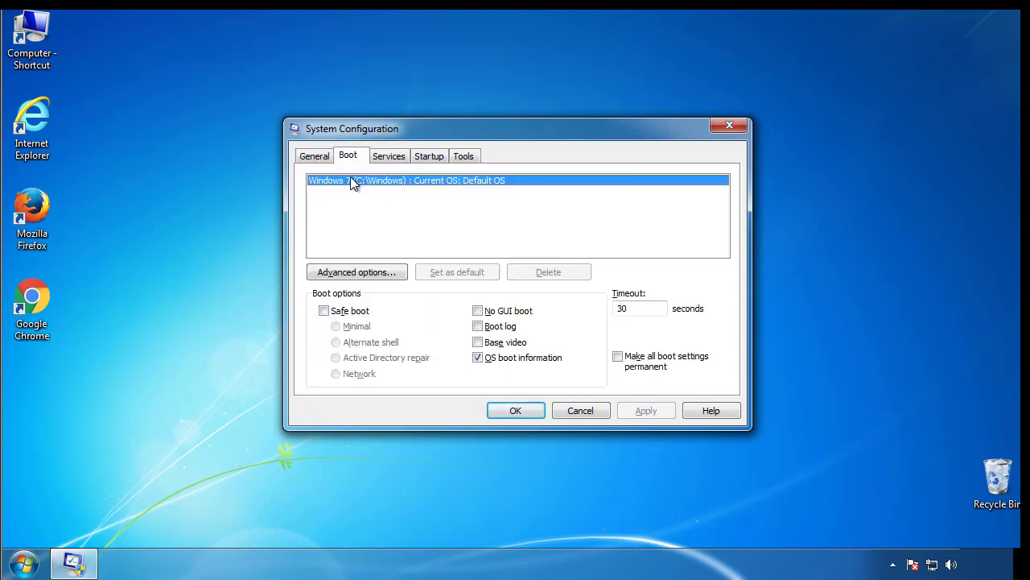
click(324, 311)
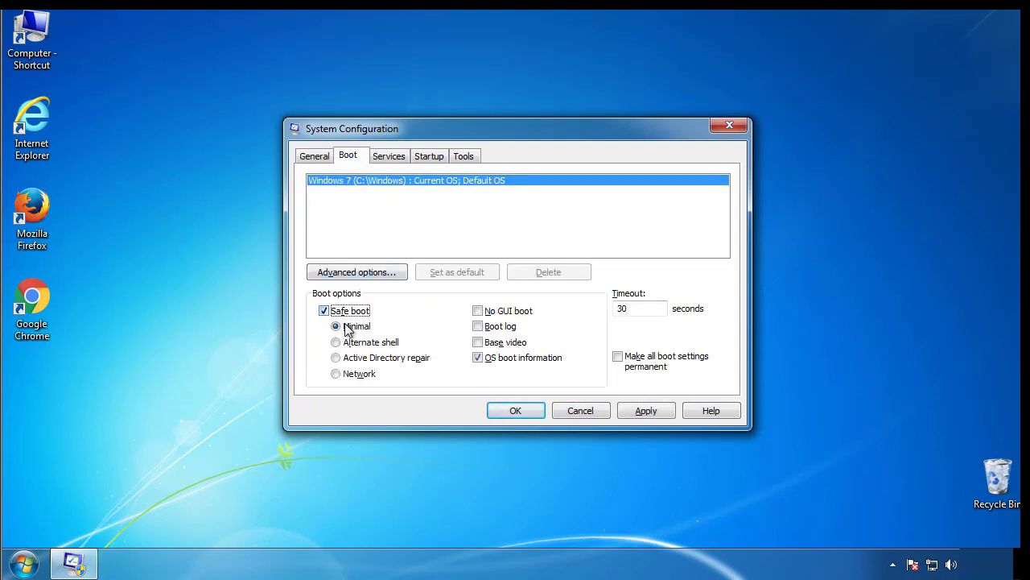
click(523, 410)
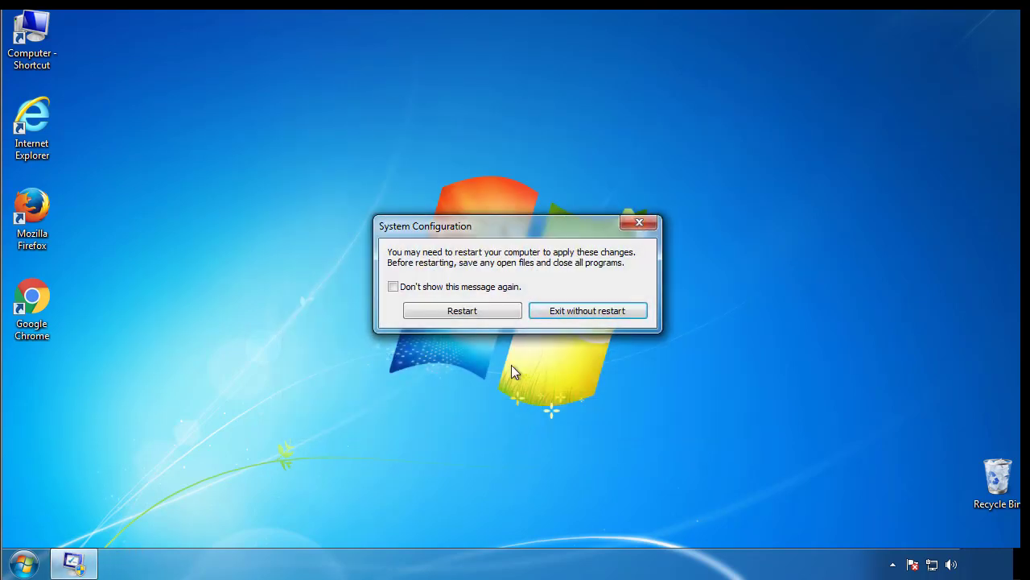
click(464, 313)
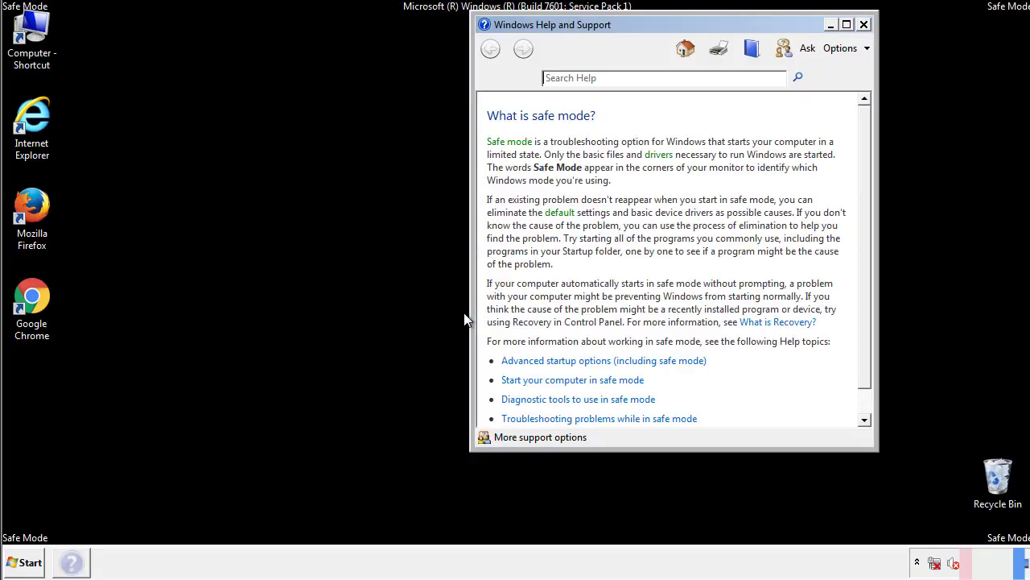
click(863, 24)
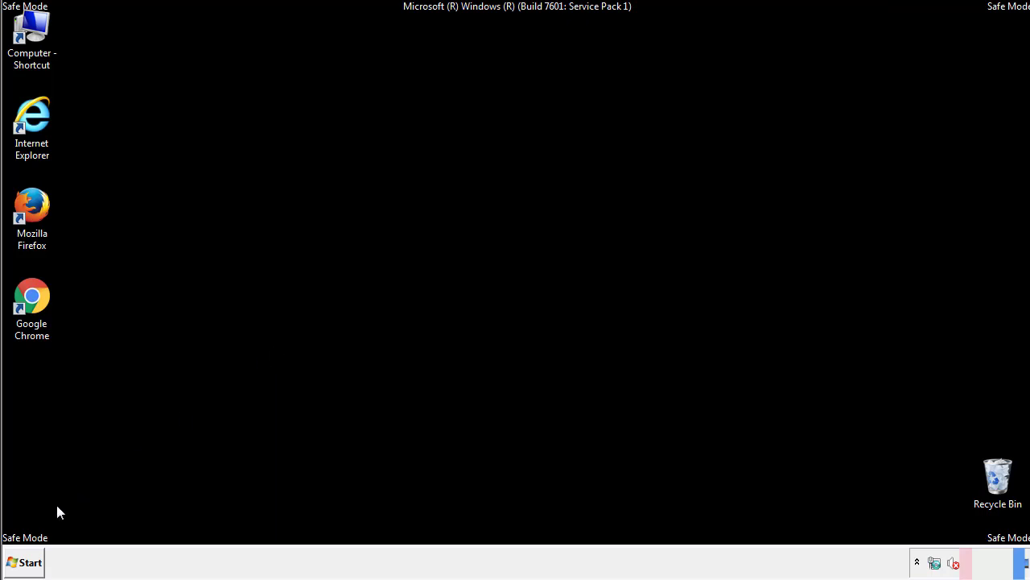
- Apply Folder Options with "Show hidden files, folders, and drives" selected, and close the Control Panel
click(24, 562)
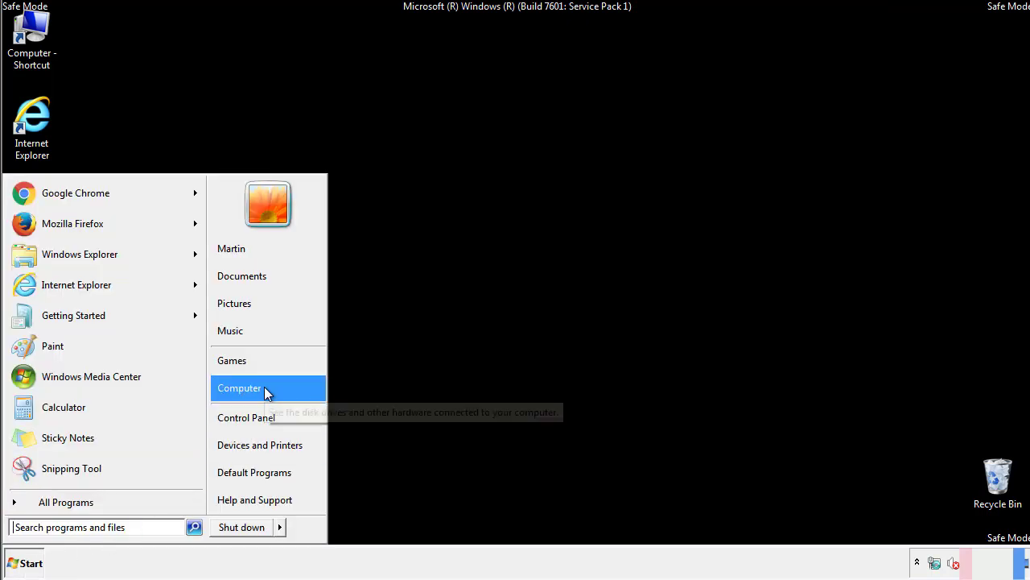
click(260, 418)
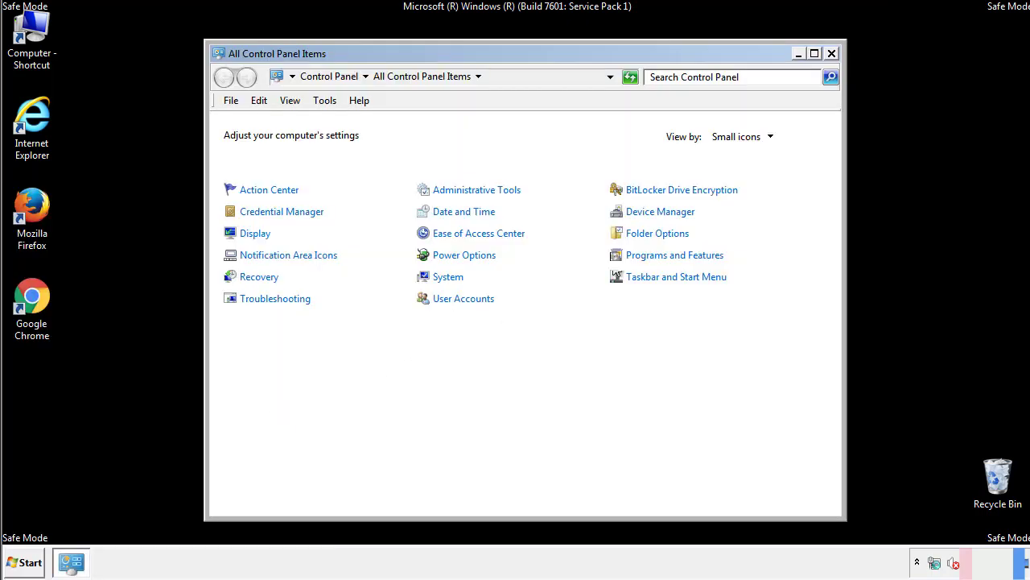
click(661, 232)
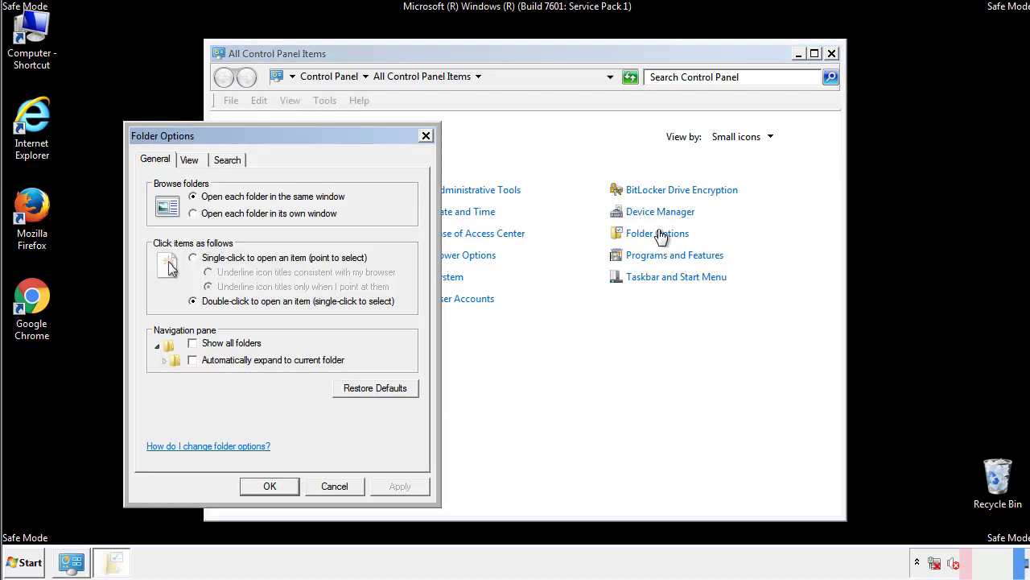
click(189, 161)
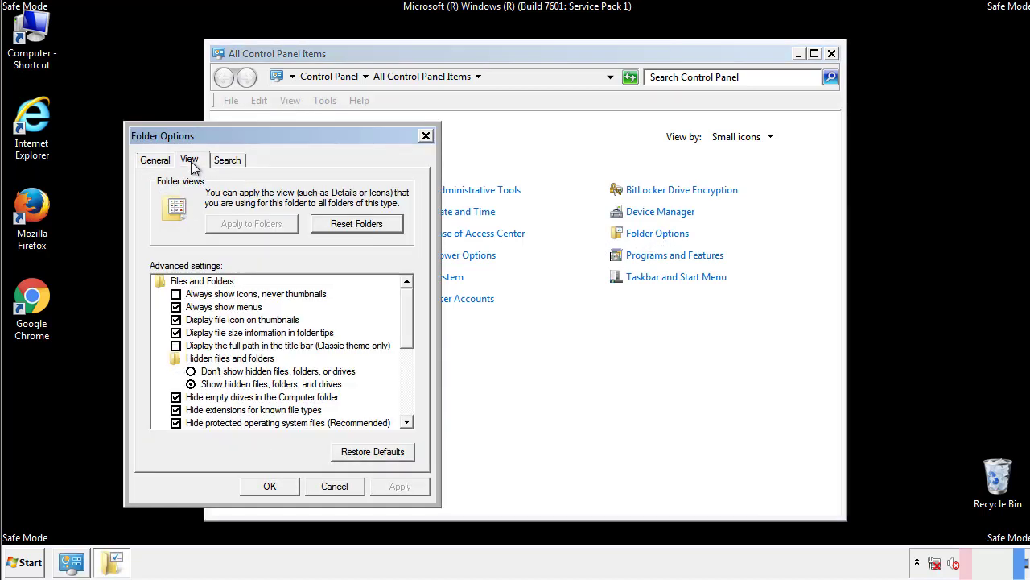
click(176, 307)
click(271, 486)
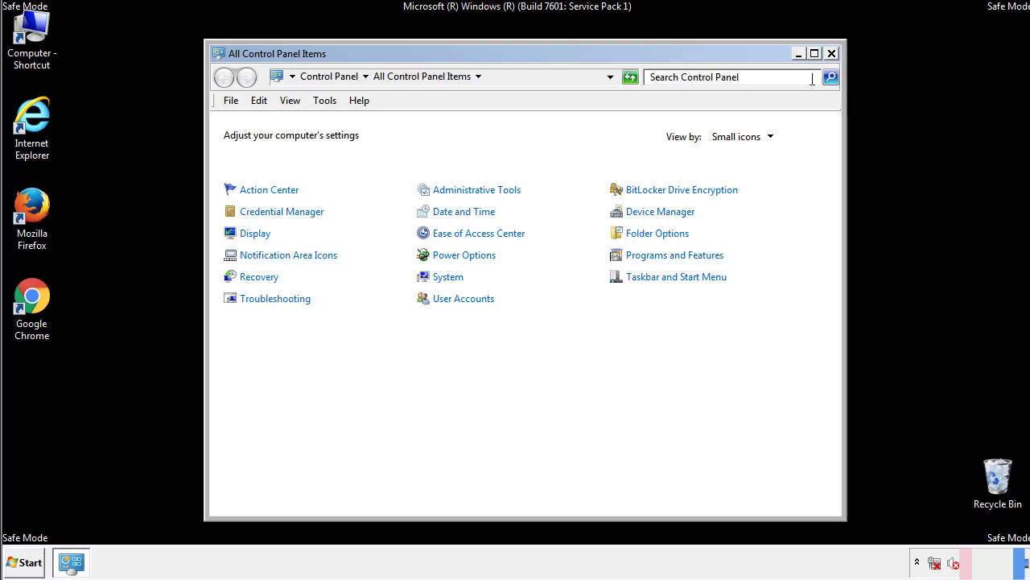
click(831, 54)
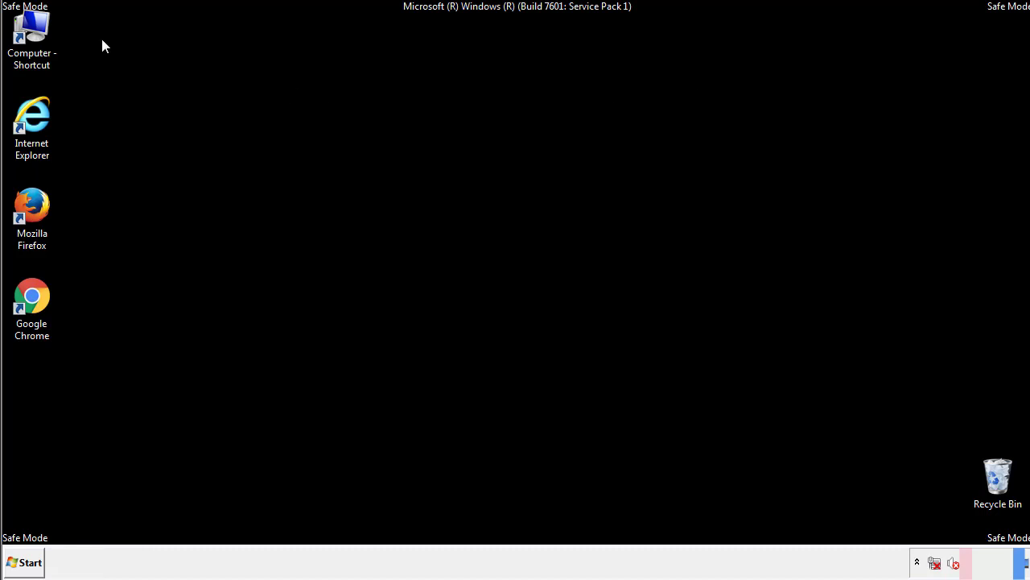
- Browse to the C:\Windows\System32\drivers\etc folder
double_click(50, 36)
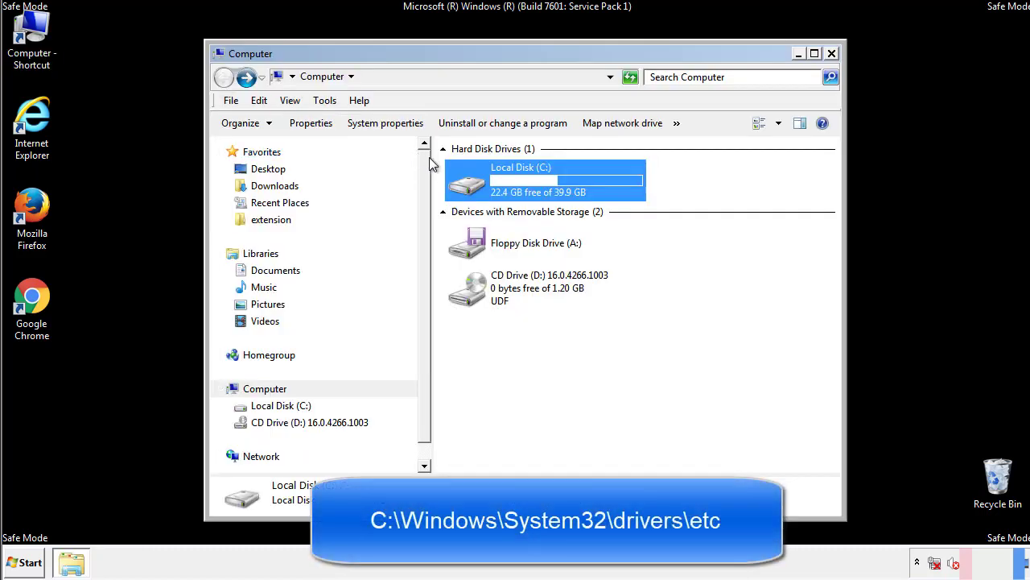
double_click(471, 184)
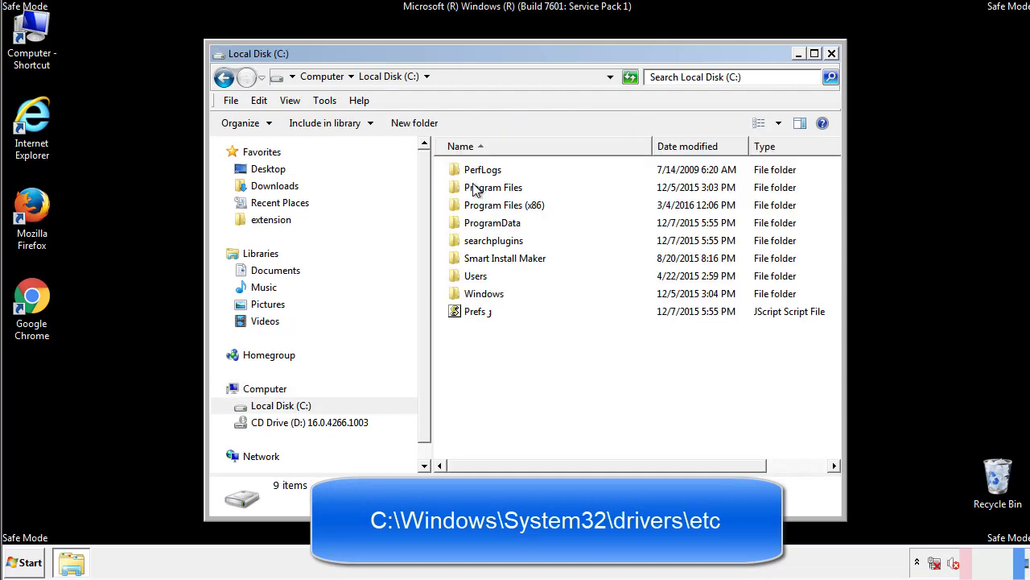
click(469, 296)
double_click(471, 296)
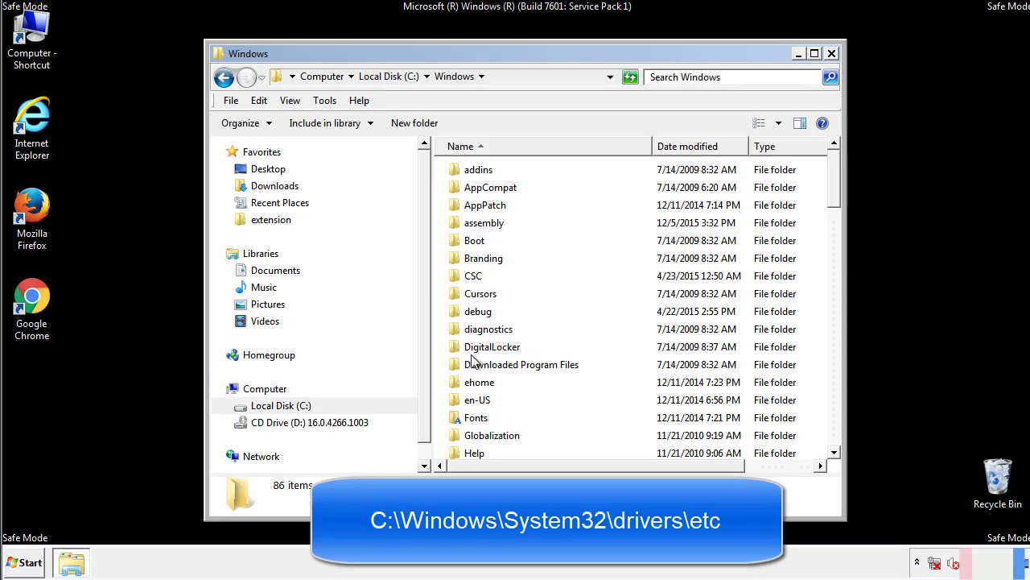
scroll(473, 362, down, 4)
scroll(475, 367, down, 5)
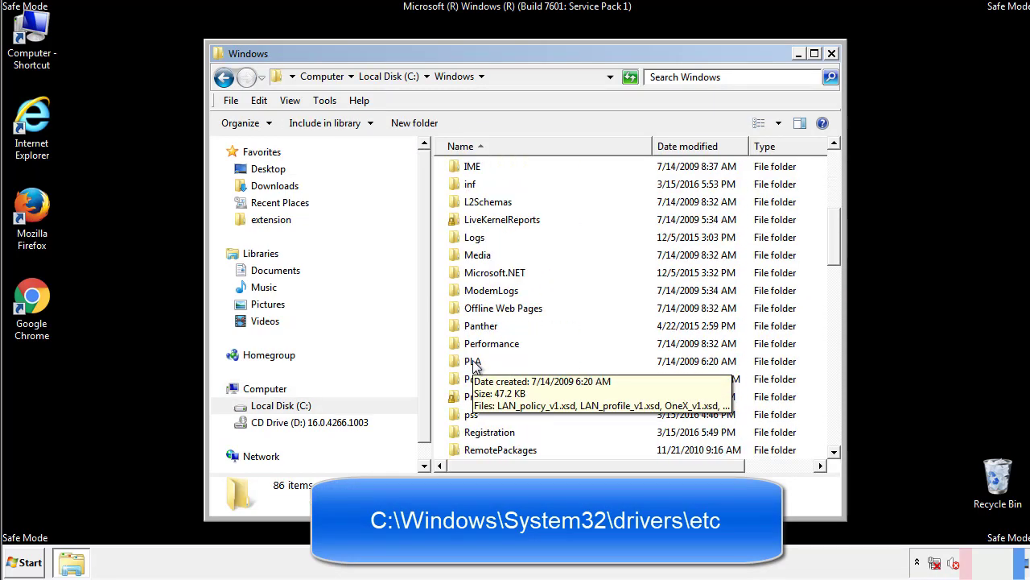
scroll(475, 367, down, 2)
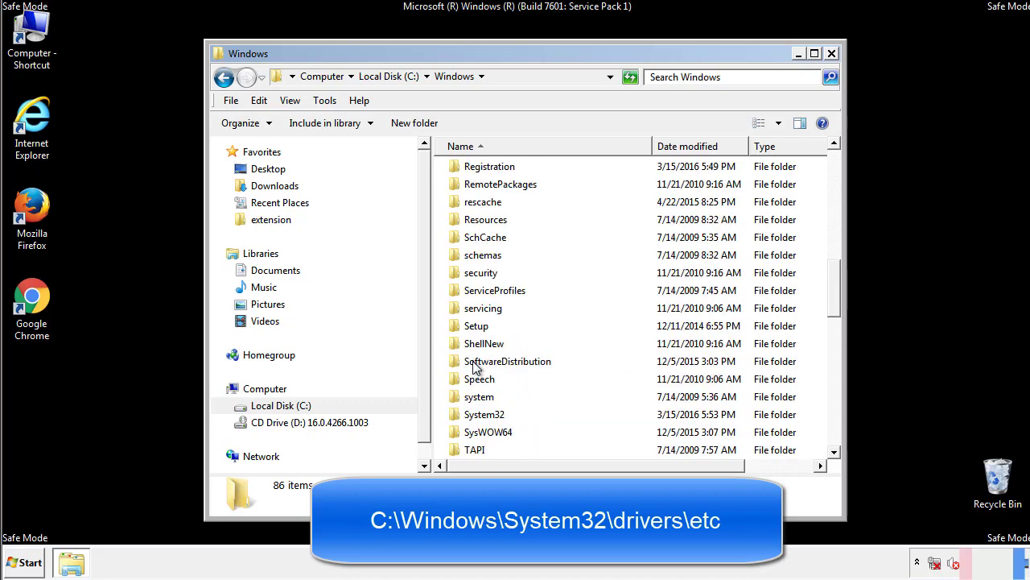
double_click(477, 415)
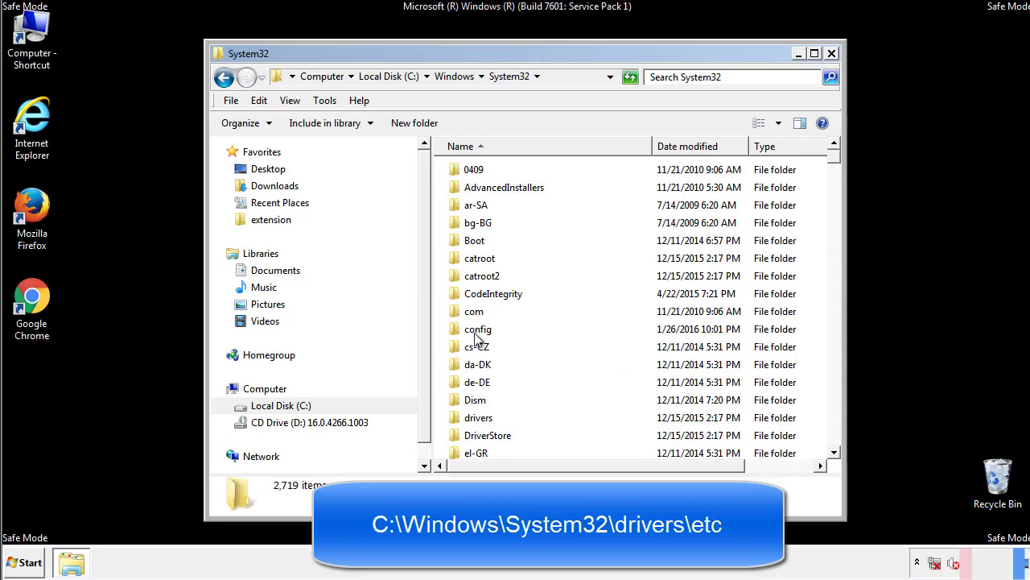
click(478, 421)
double_click(478, 422)
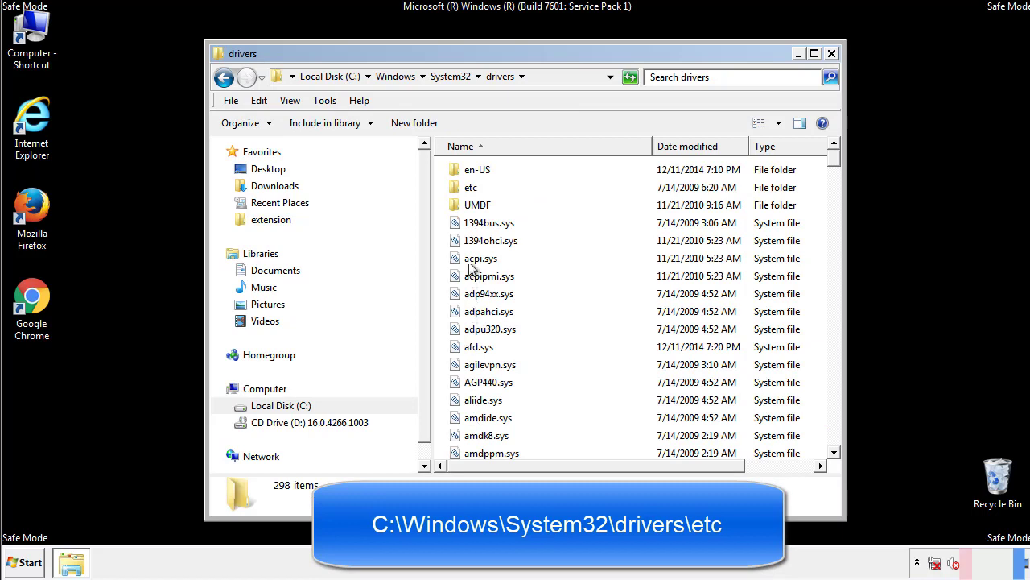
double_click(470, 188)
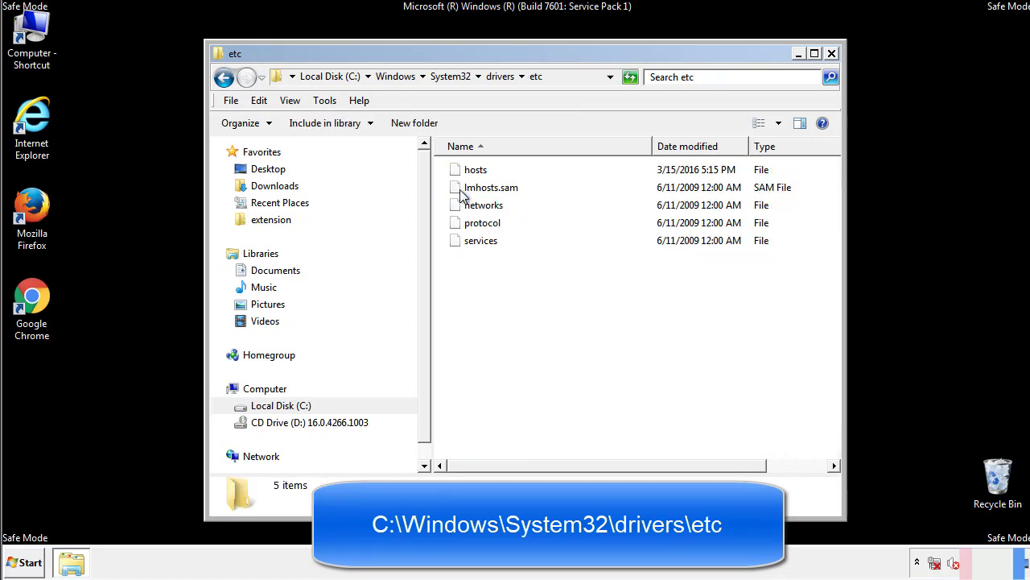
- Open the hosts file with Notepad and move its window so the full text is readable
double_click(473, 171)
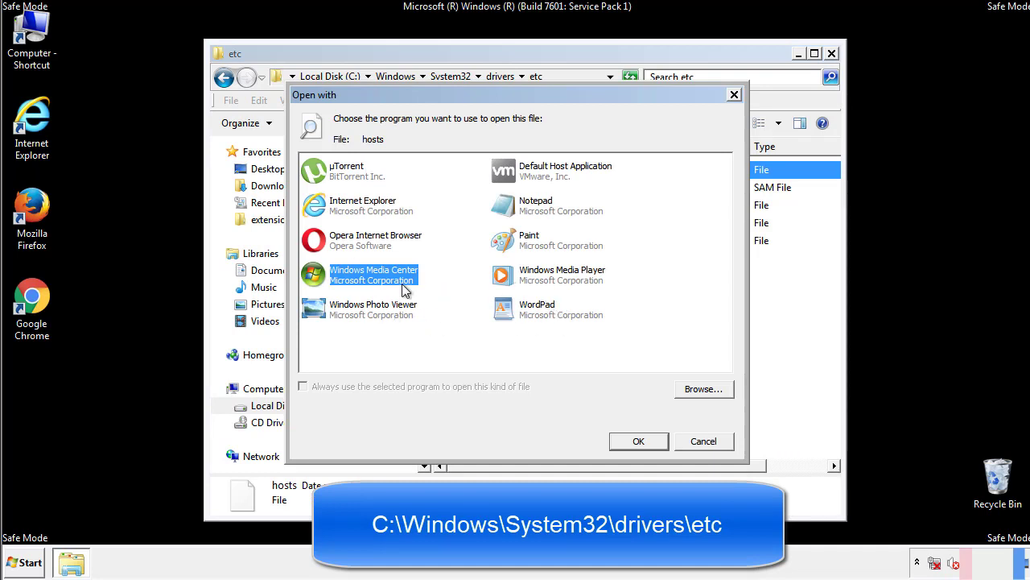
click(521, 210)
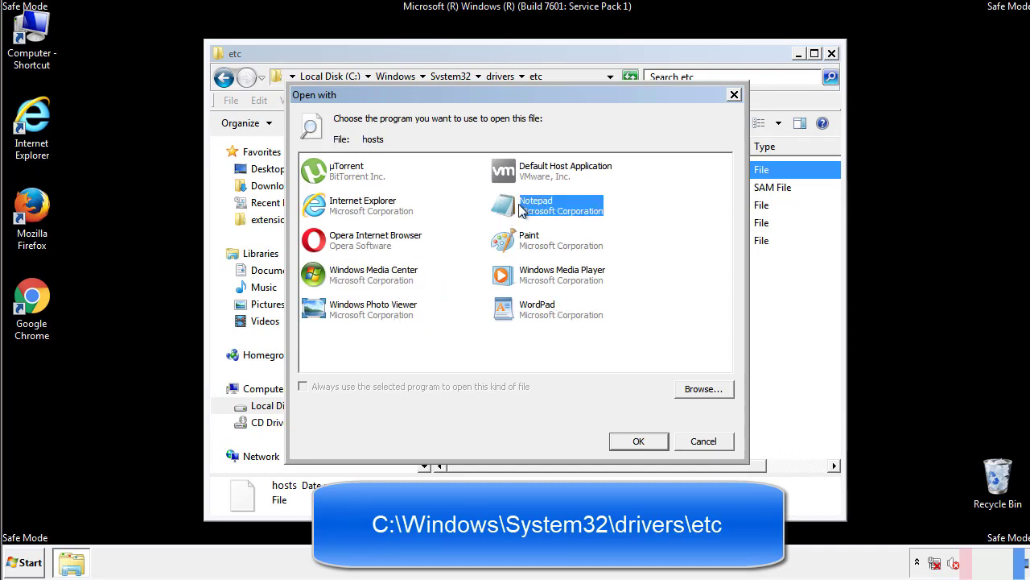
click(637, 440)
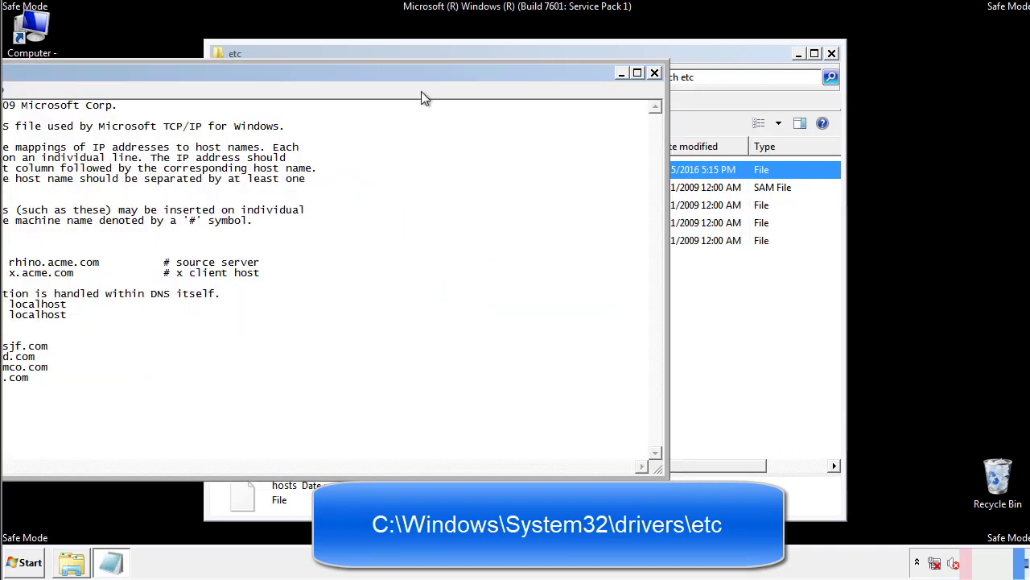
drag(421, 72, 655, 88)
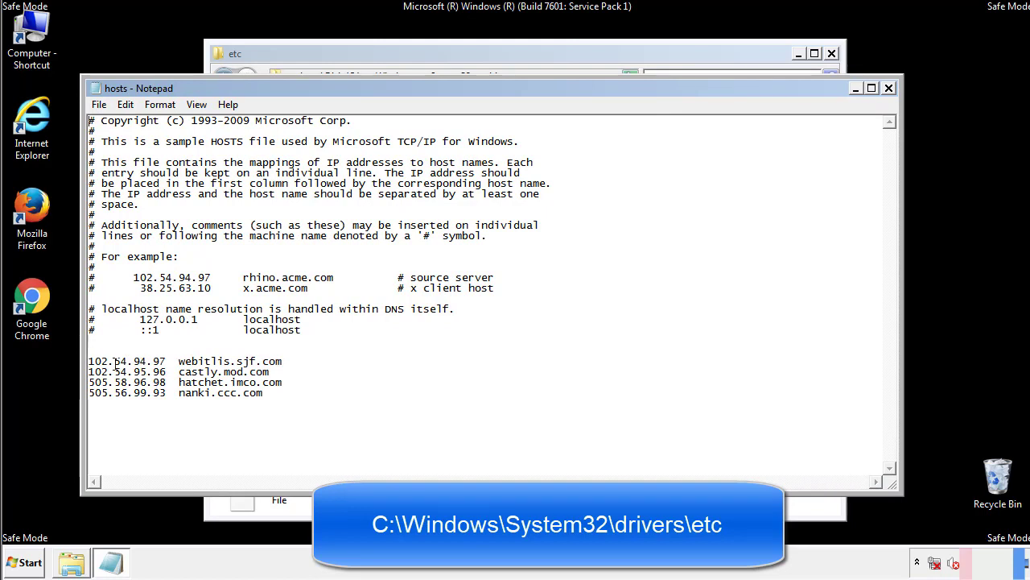
- Delete the four entries from webitlis.sjf.com to nanki.ccc.com in the hosts file, save it, and close the etc folder
drag(284, 393, 89, 351)
key(Delete)
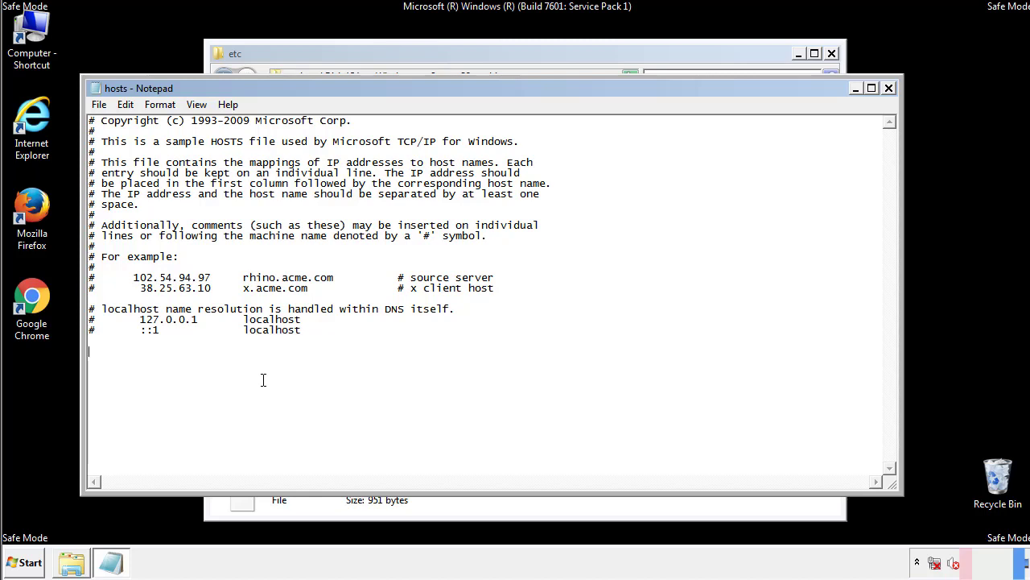
click(890, 89)
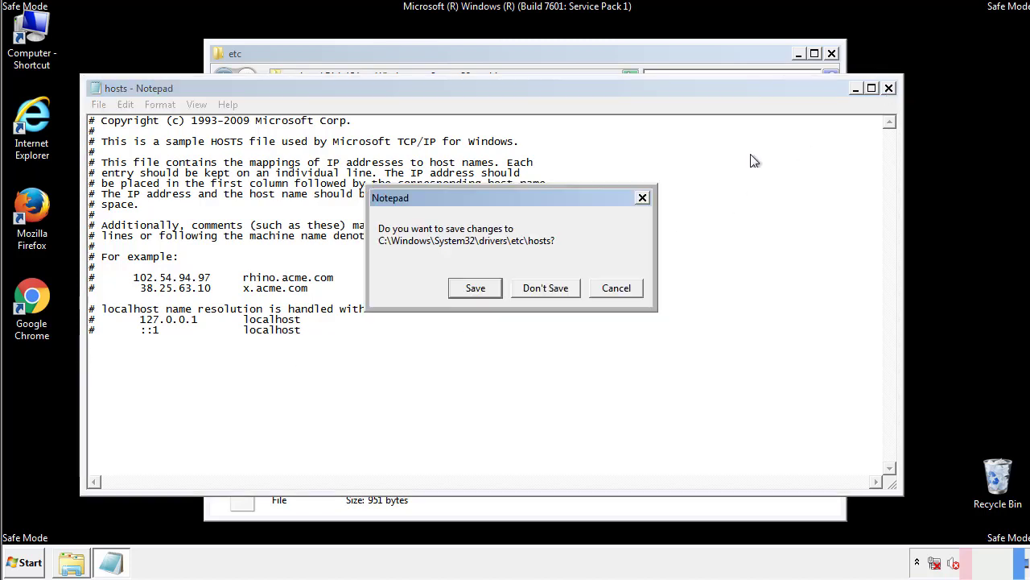
click(455, 294)
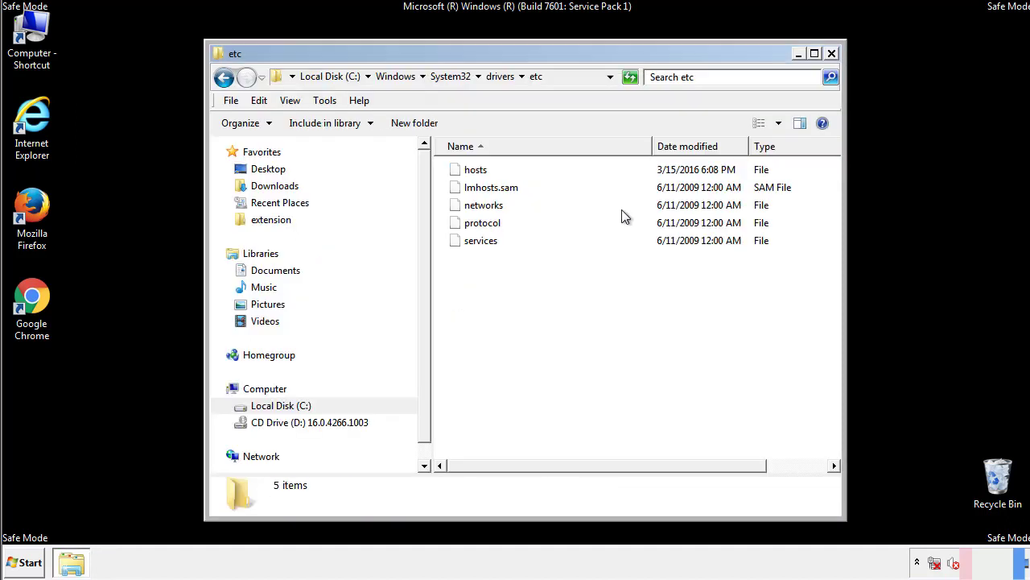
click(832, 53)
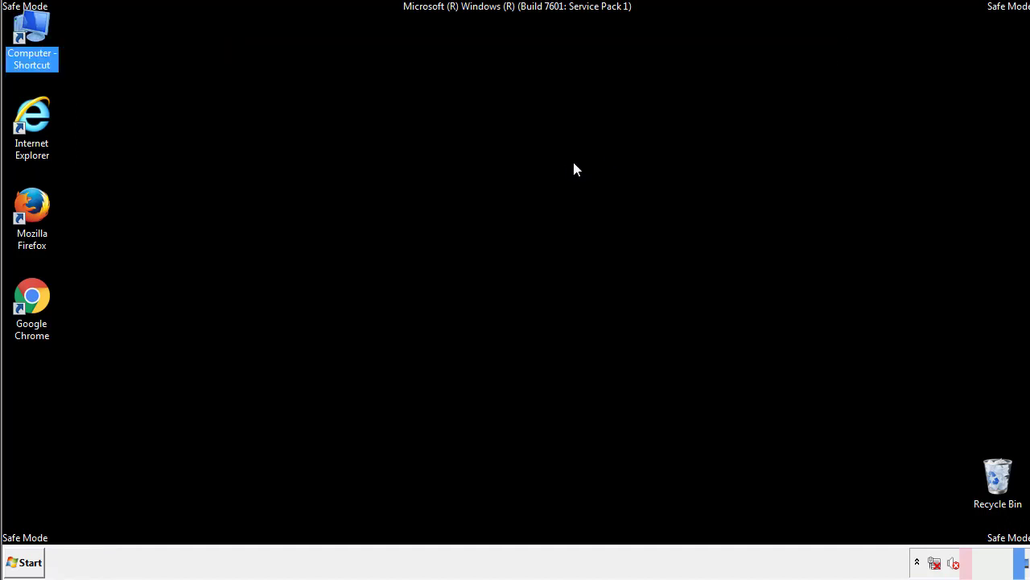
- Open the current user's Startup programs folder
click(28, 559)
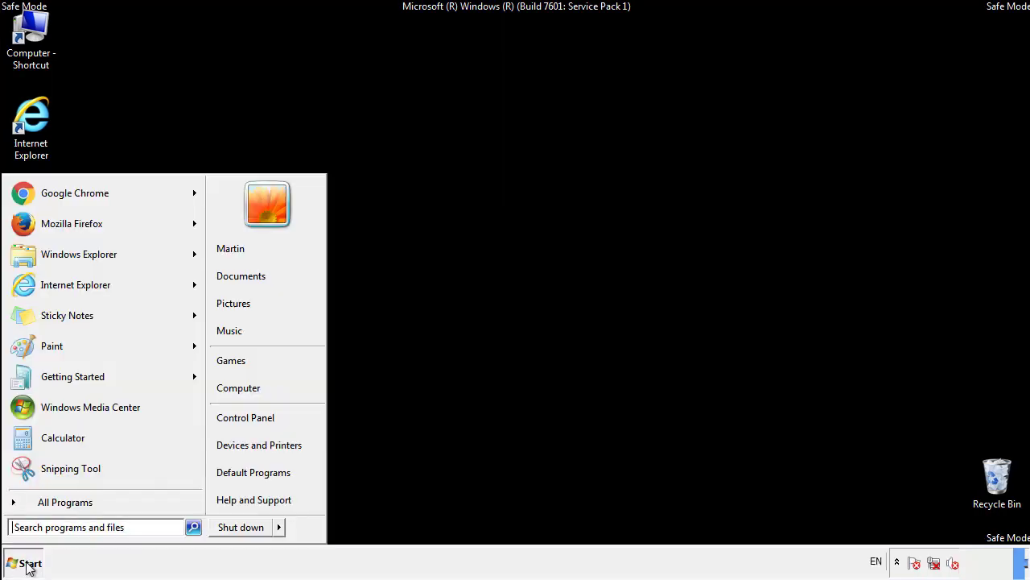
click(46, 504)
right_click(39, 444)
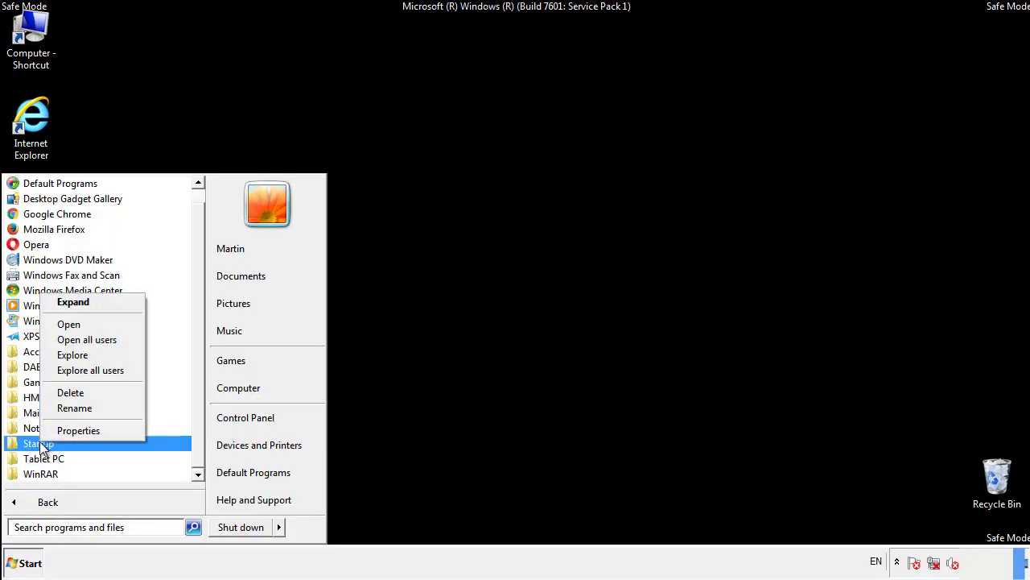
click(79, 323)
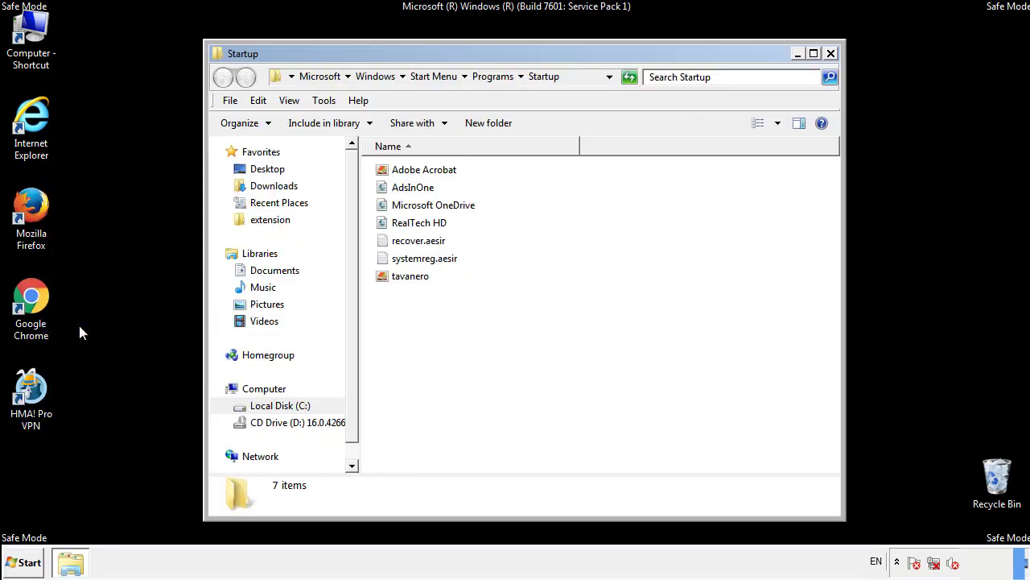
- Delete AdsInOne, recover.aesir, systemreg.aesir and tavanero from the Startup folder, and close the folder
click(420, 192)
ctrl+click(424, 240)
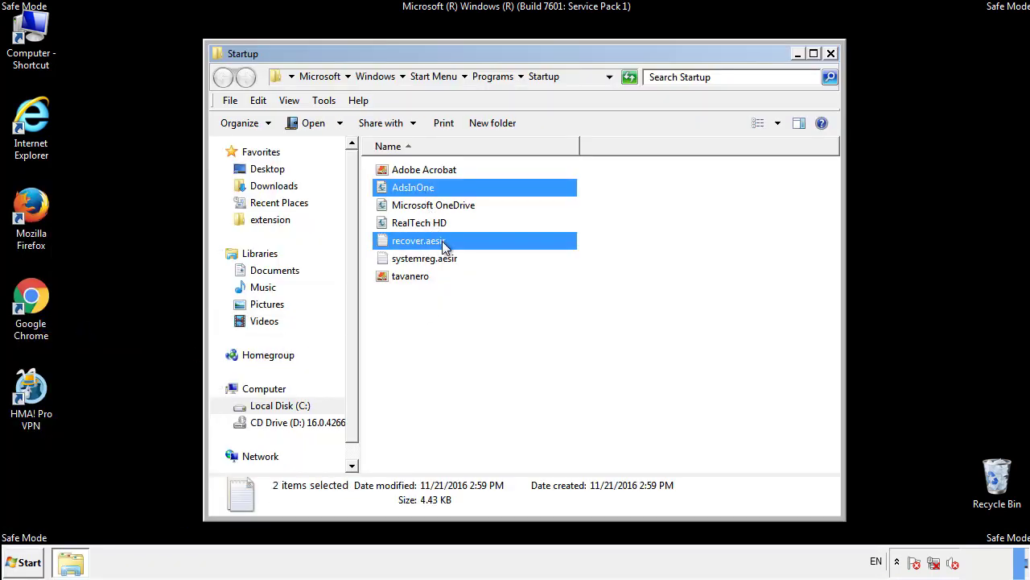
ctrl+click(423, 261)
ctrl+click(410, 275)
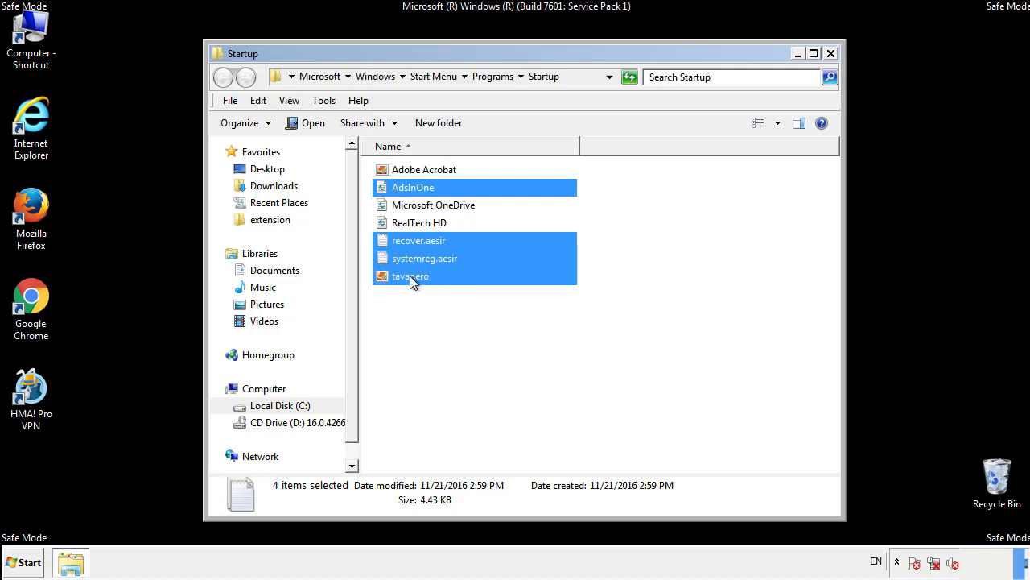
right_click(408, 277)
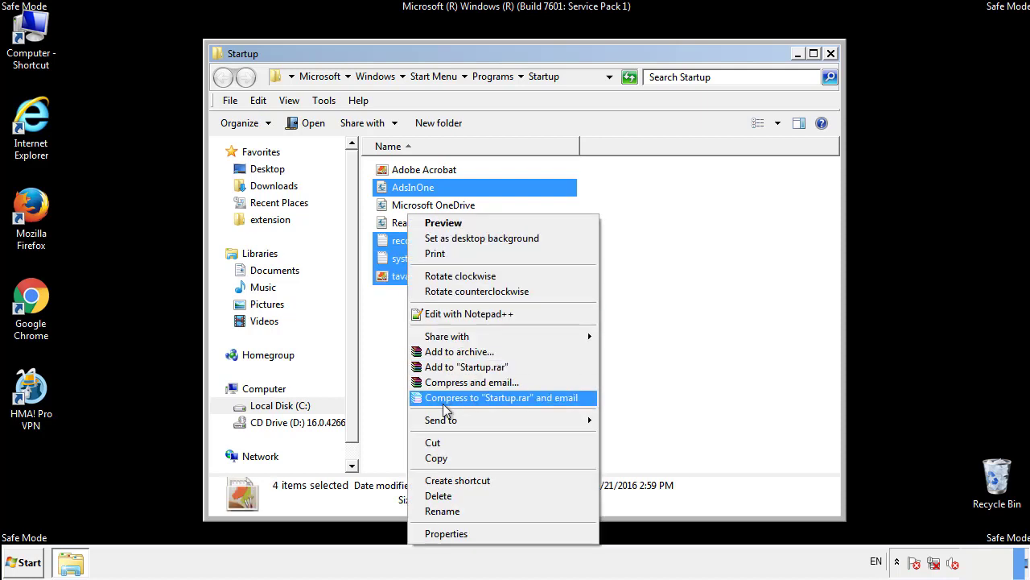
click(435, 495)
click(575, 292)
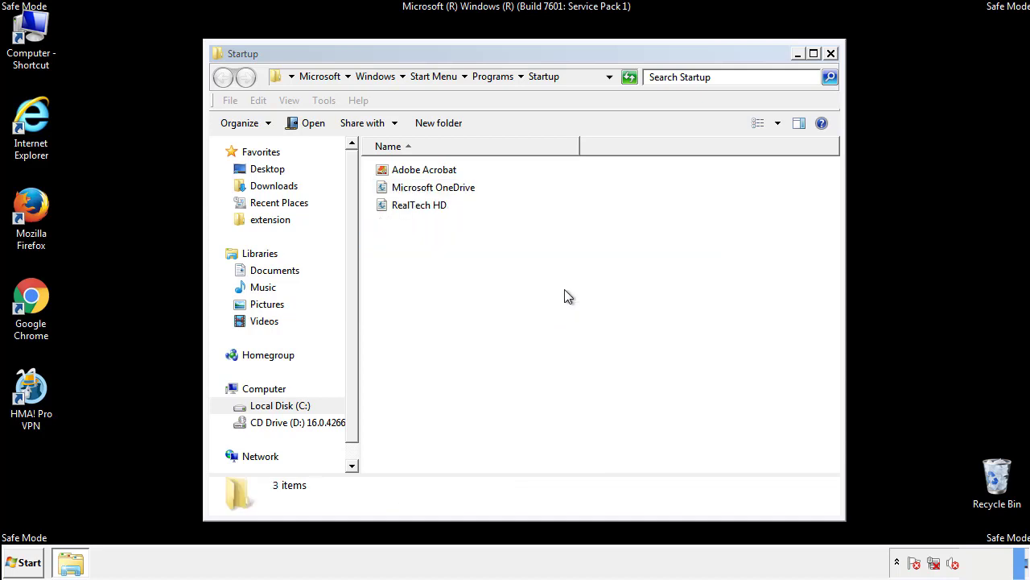
click(832, 54)
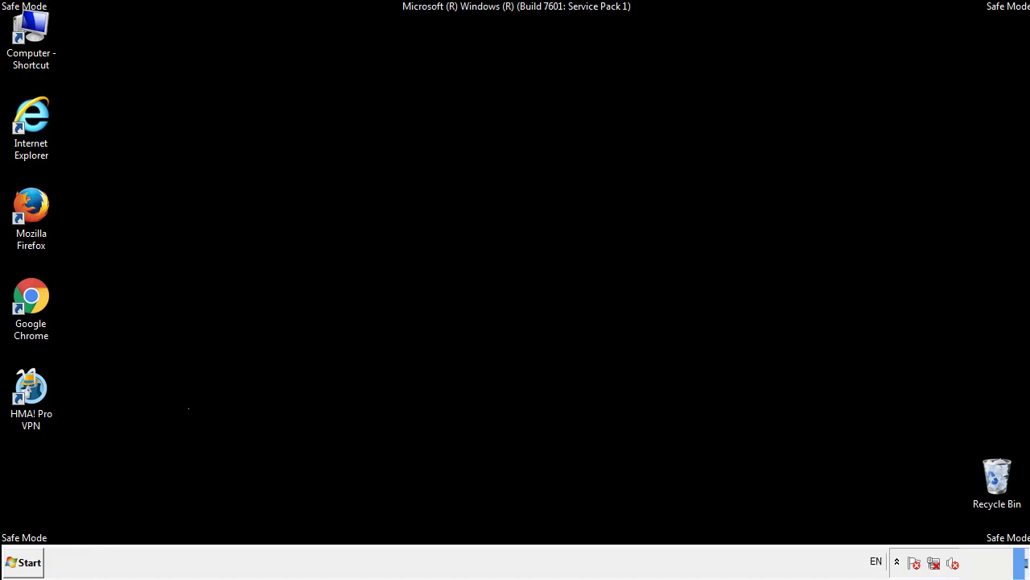
- Find regedit through the Windows search and open the Registry Editor
click(25, 566)
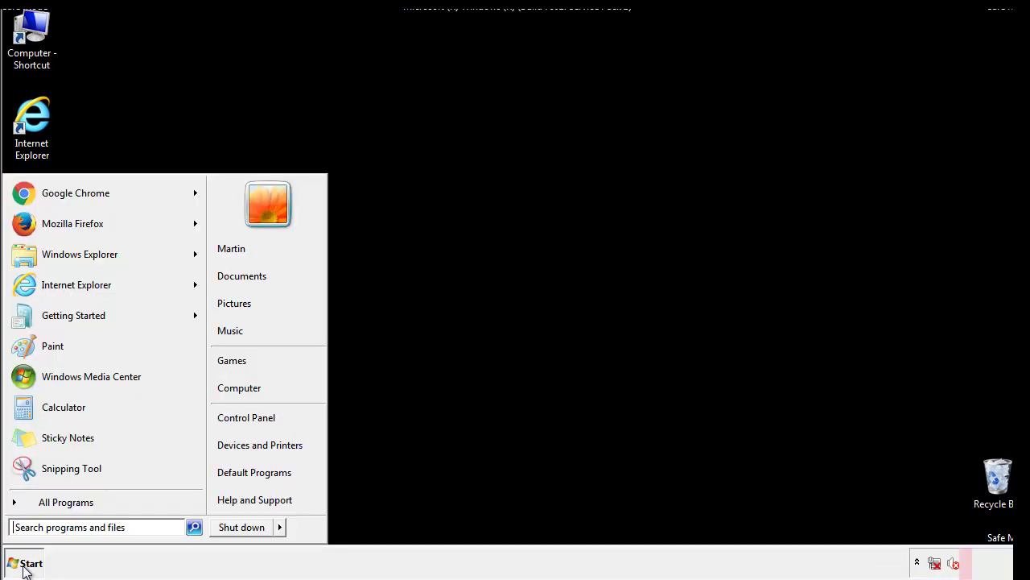
click(74, 528)
text(regedit)
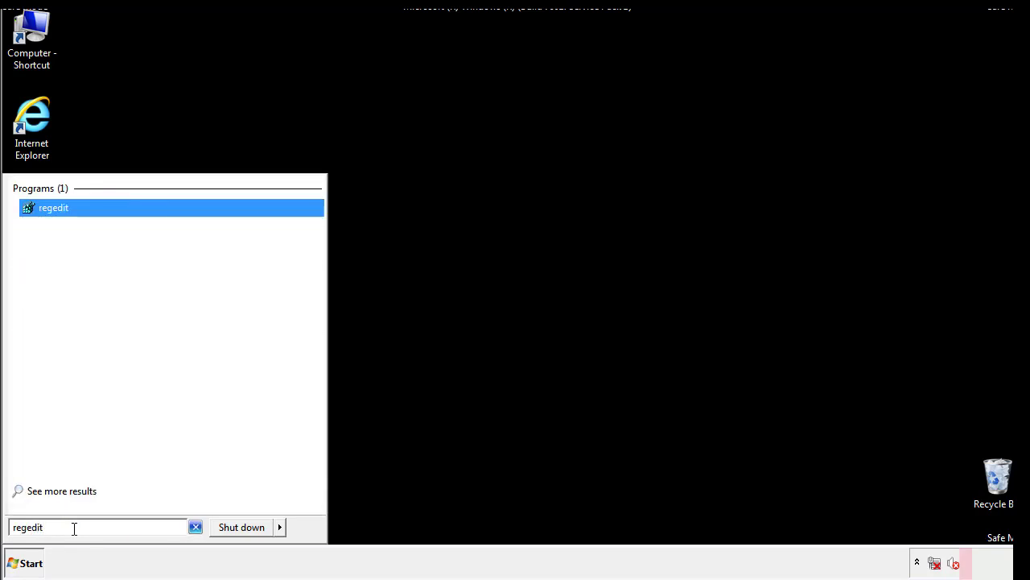
key(Return)
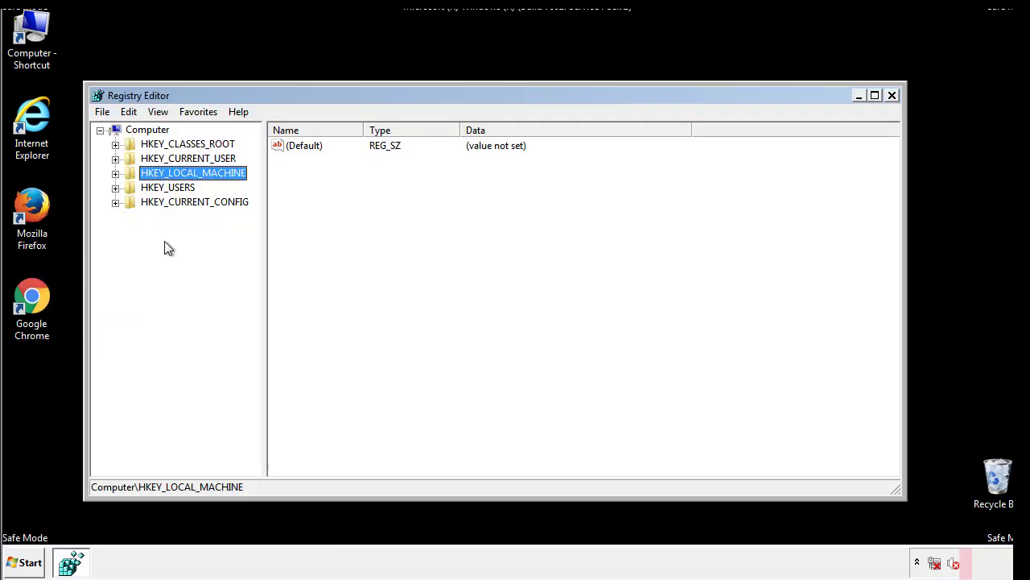
- Open the registry key HKEY_LOCAL_MACHINE\SOFTWARE\Microsoft\Windows\CurrentVersion\Run
click(115, 174)
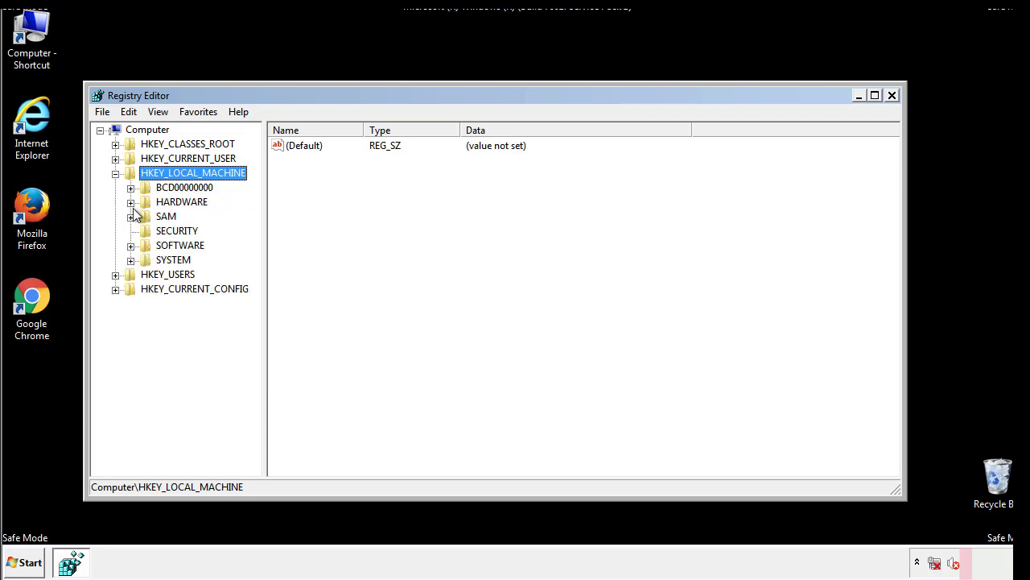
click(130, 246)
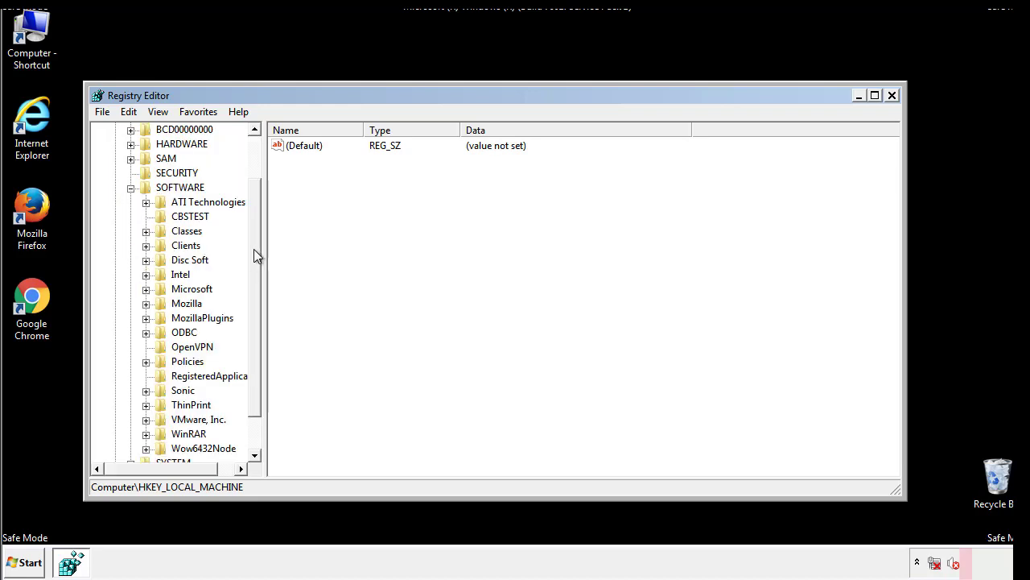
drag(254, 237, 255, 268)
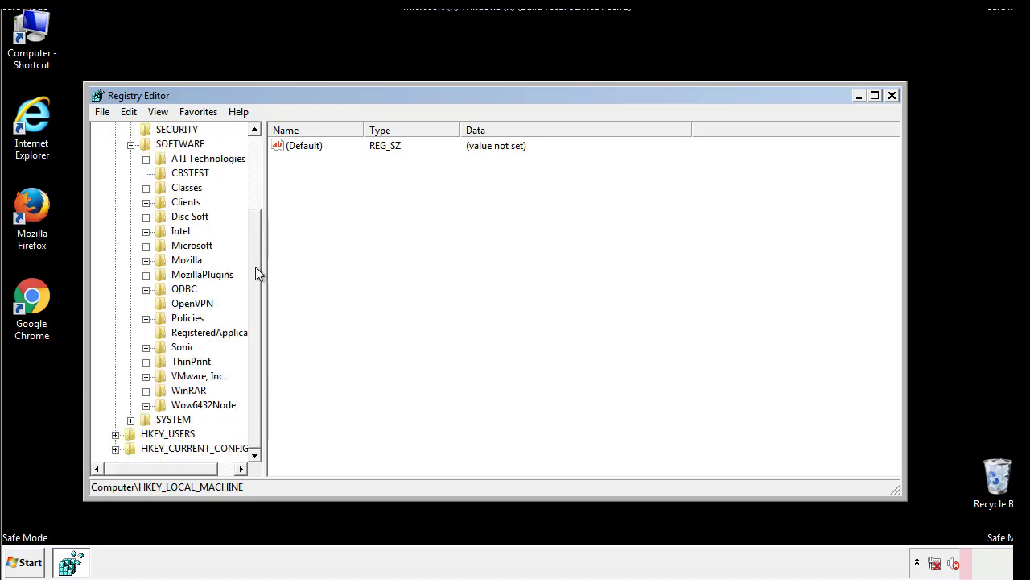
click(146, 246)
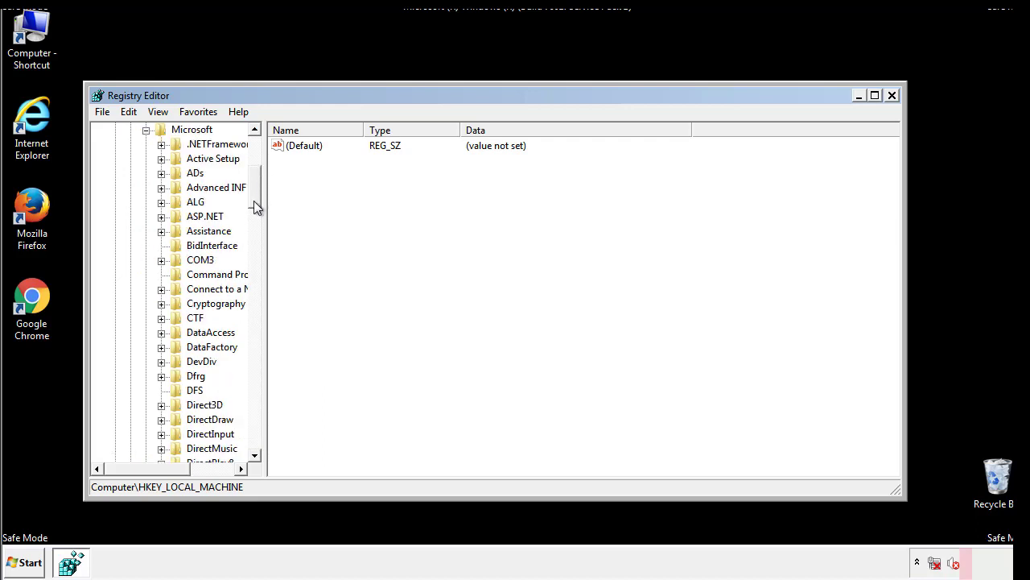
drag(253, 200, 256, 417)
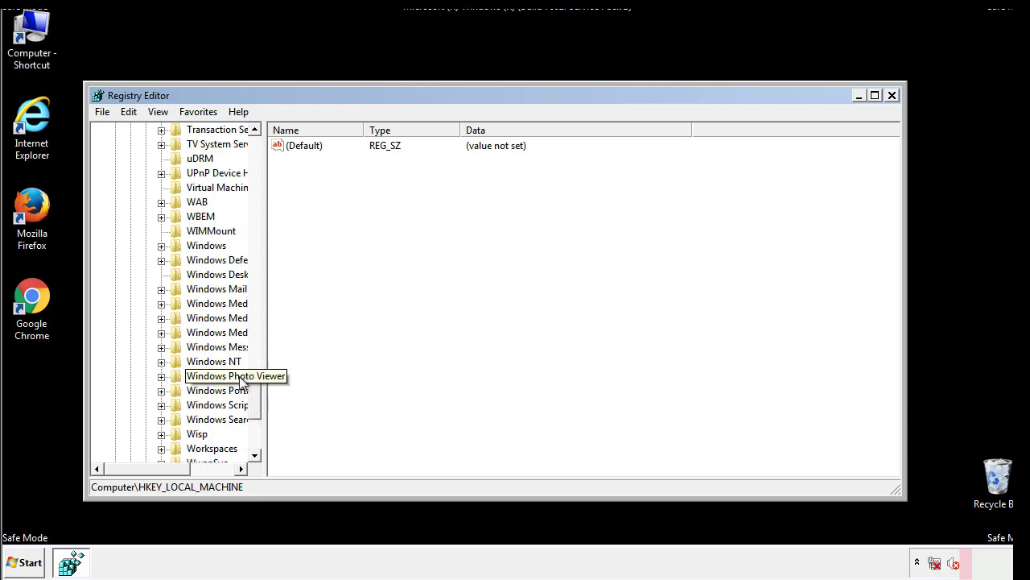
click(161, 247)
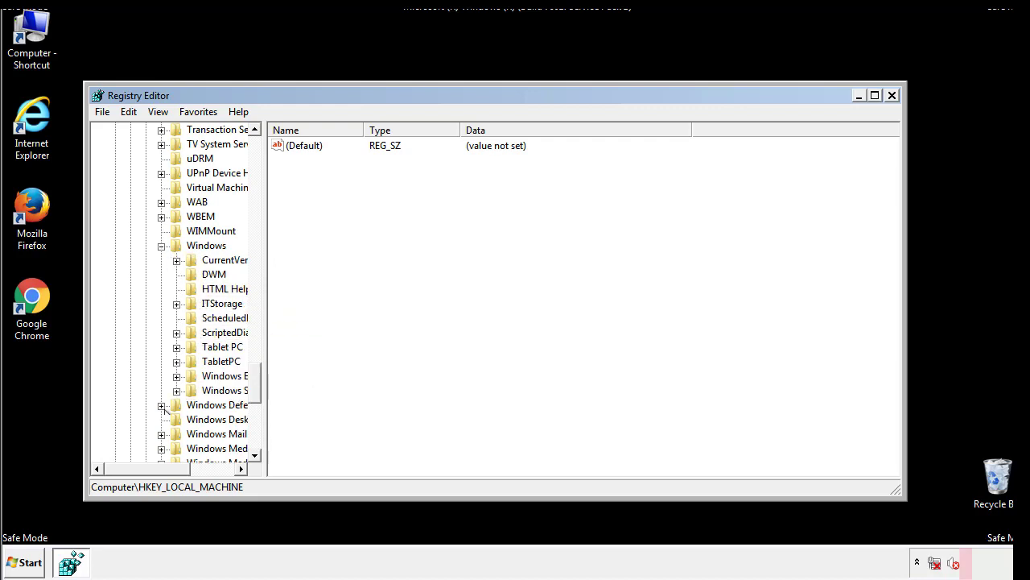
drag(141, 468, 165, 472)
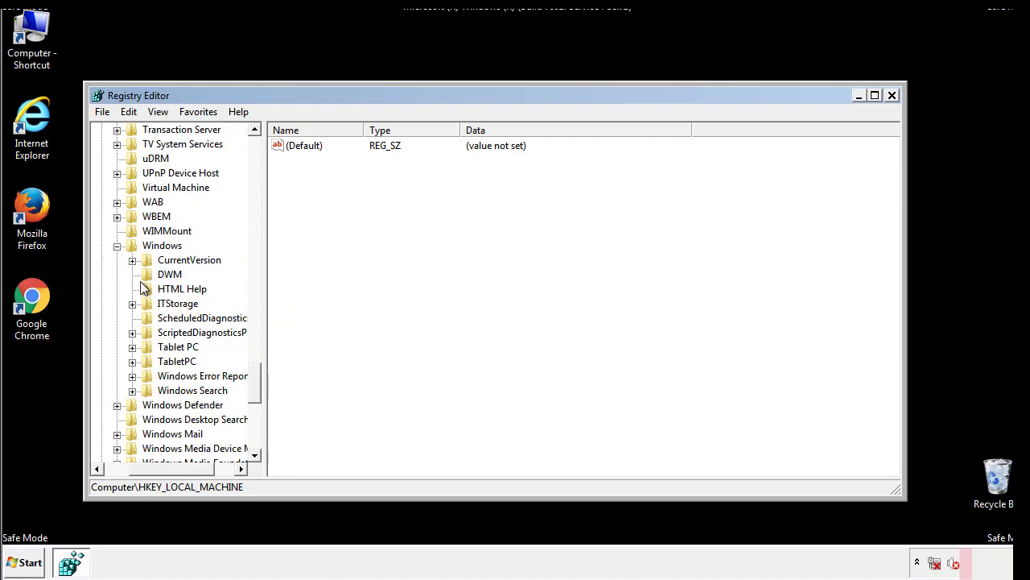
click(132, 260)
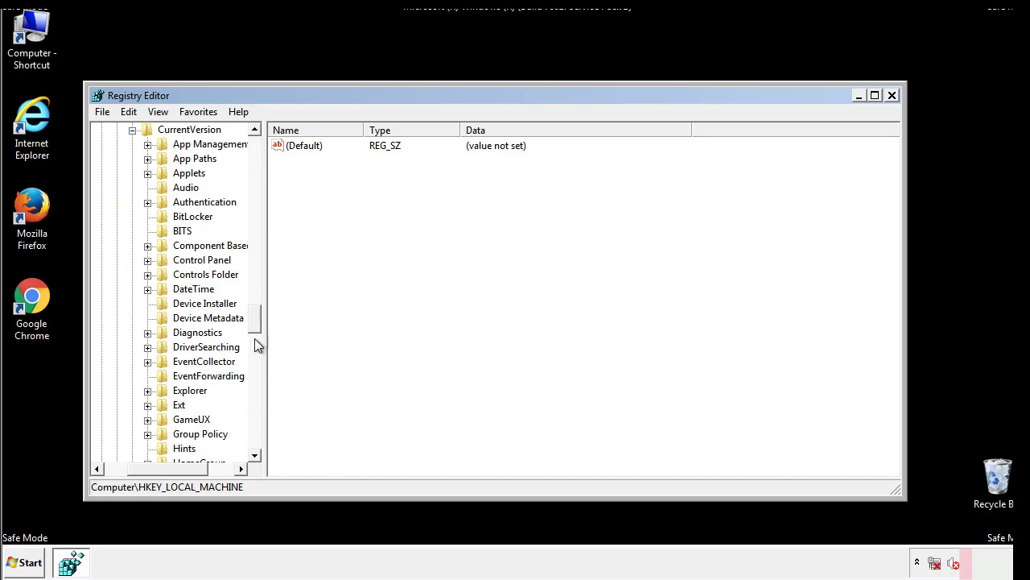
drag(258, 324, 256, 373)
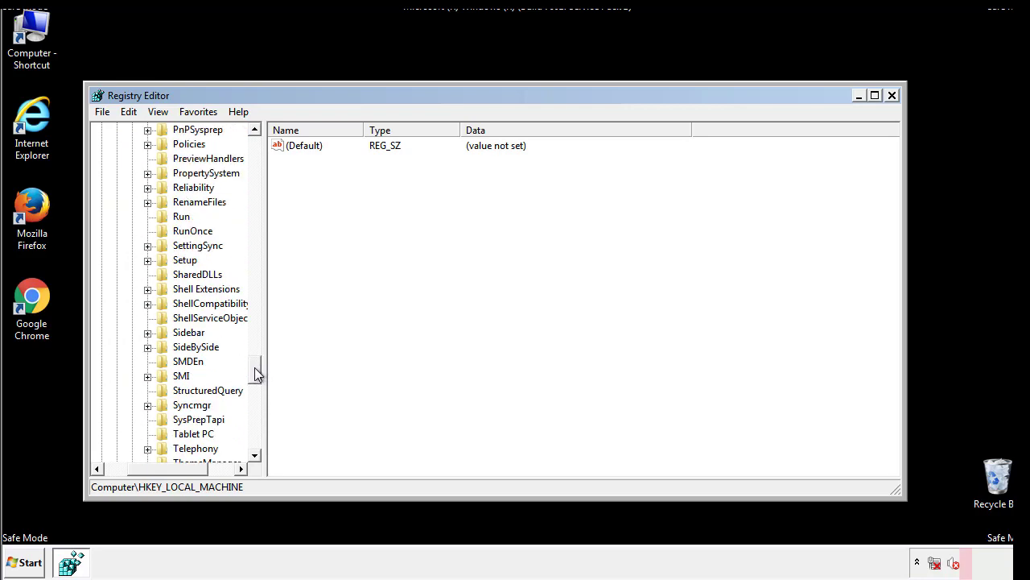
click(168, 222)
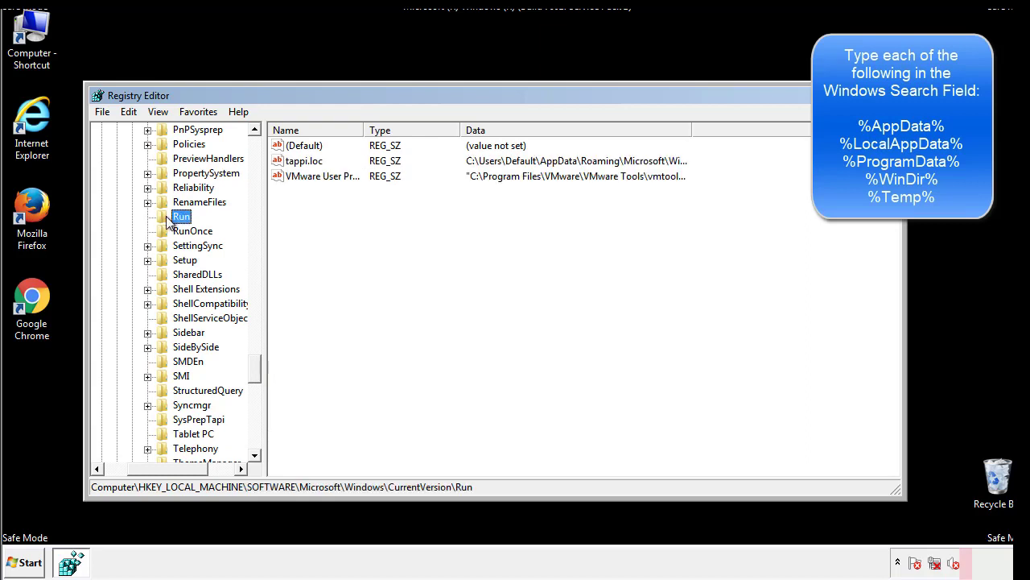
- Permanently delete the tappi.loc value from the local machine's Run key
click(306, 163)
right_click(309, 170)
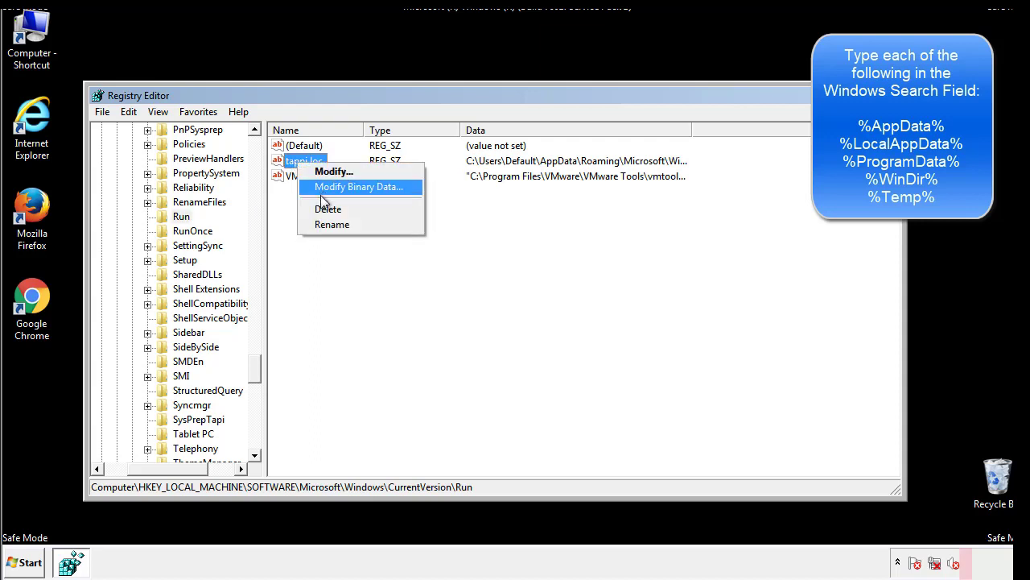
click(322, 209)
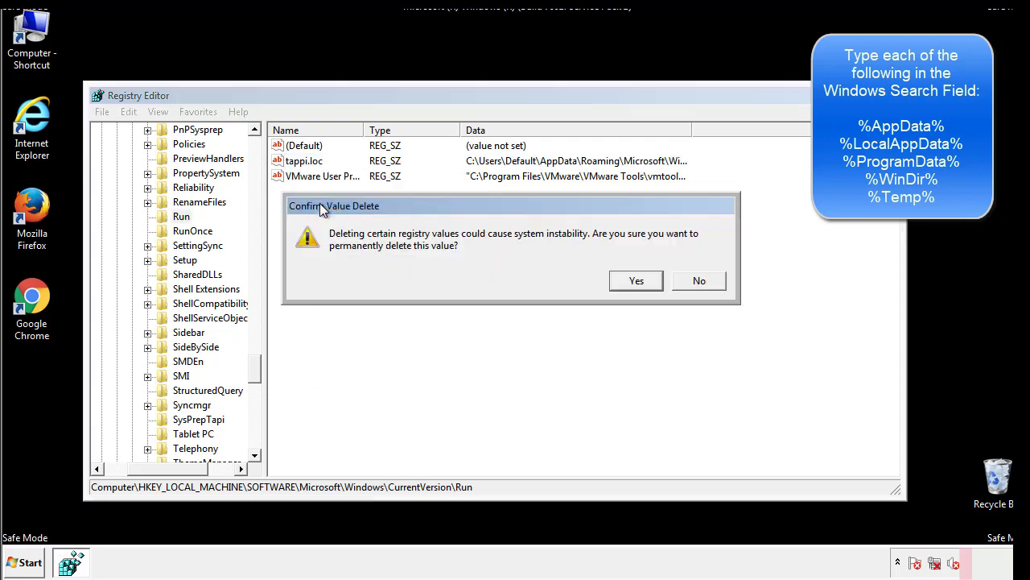
click(632, 281)
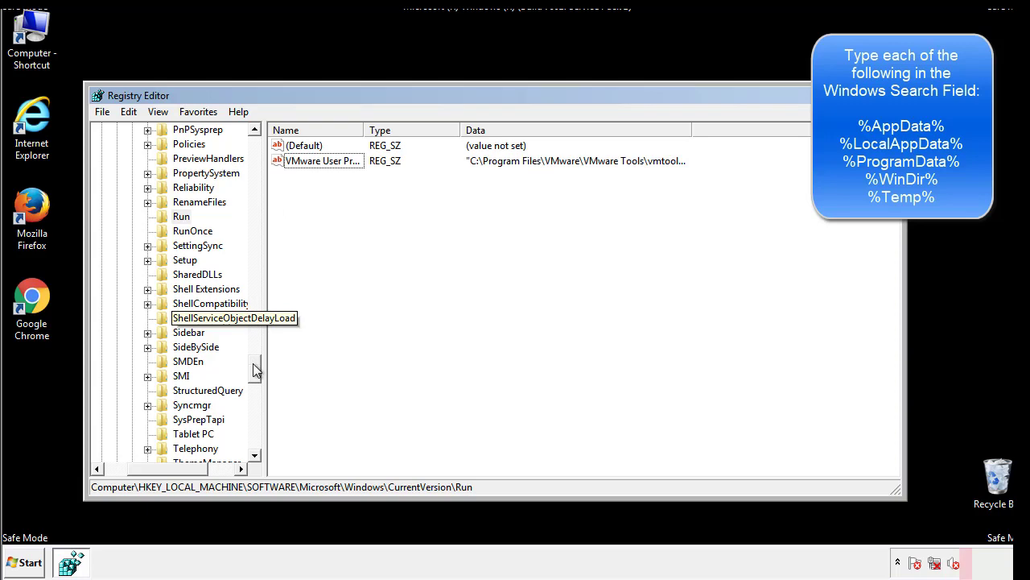
- Return to the top of the registry tree, collapse HKEY_LOCAL_MACHINE and expand HKEY_CURRENT_USER
drag(253, 369, 251, 445)
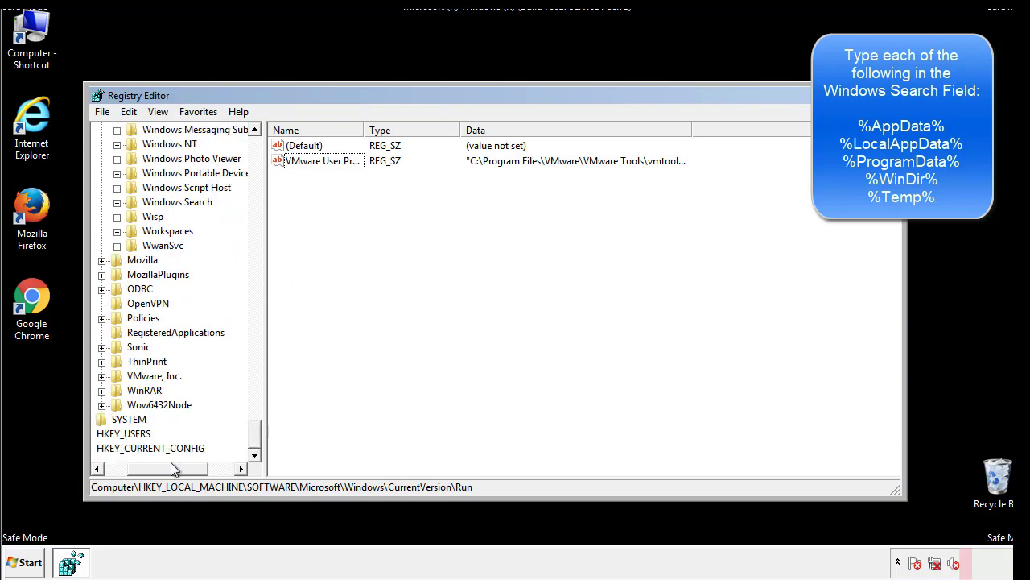
drag(171, 465, 140, 474)
drag(253, 434, 262, 153)
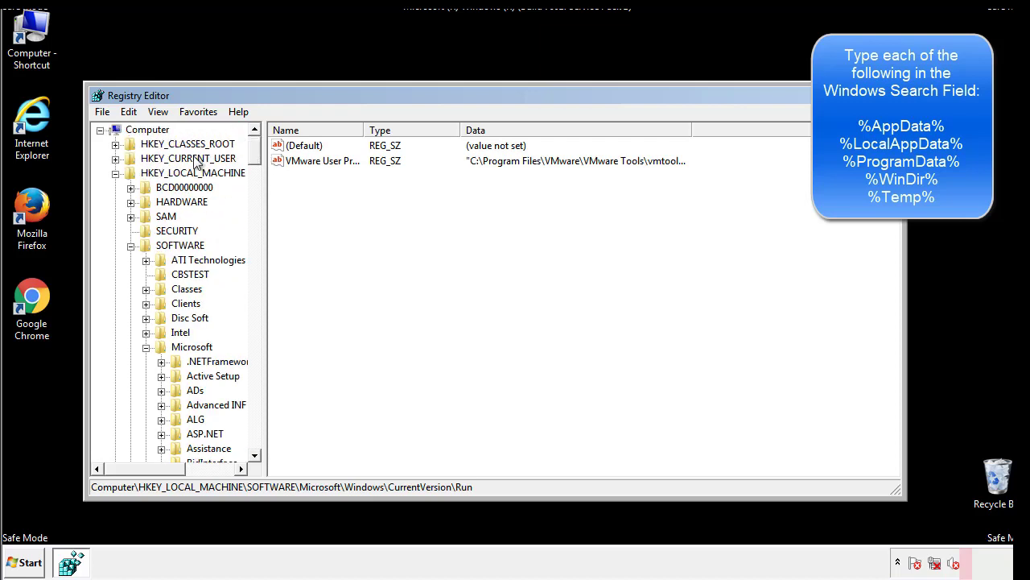
click(115, 174)
click(115, 160)
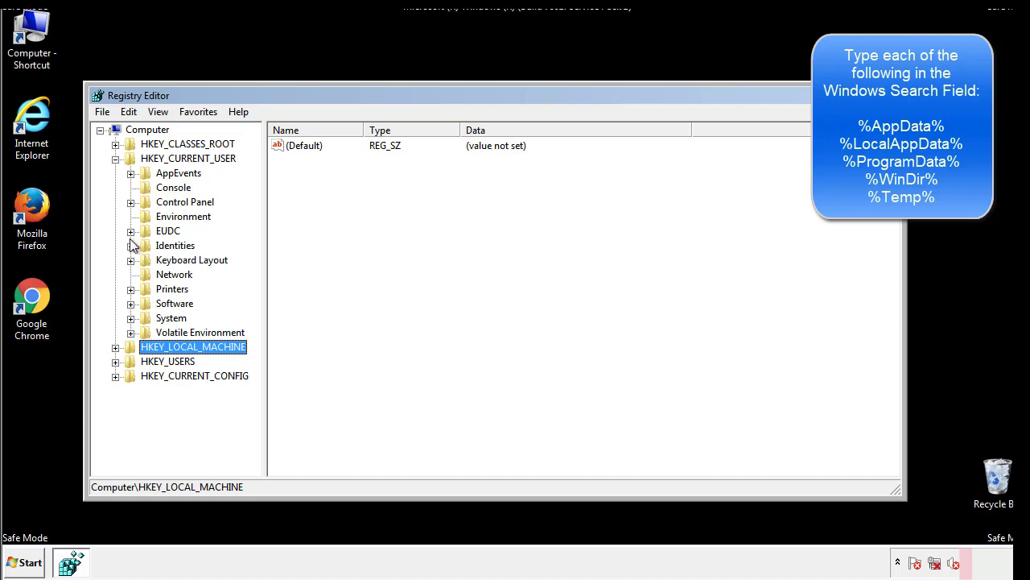
- Open HKEY_CURRENT_USER\Software\Microsoft\Windows\CurrentVersion\Run and examine its values for suspicious entries
click(131, 302)
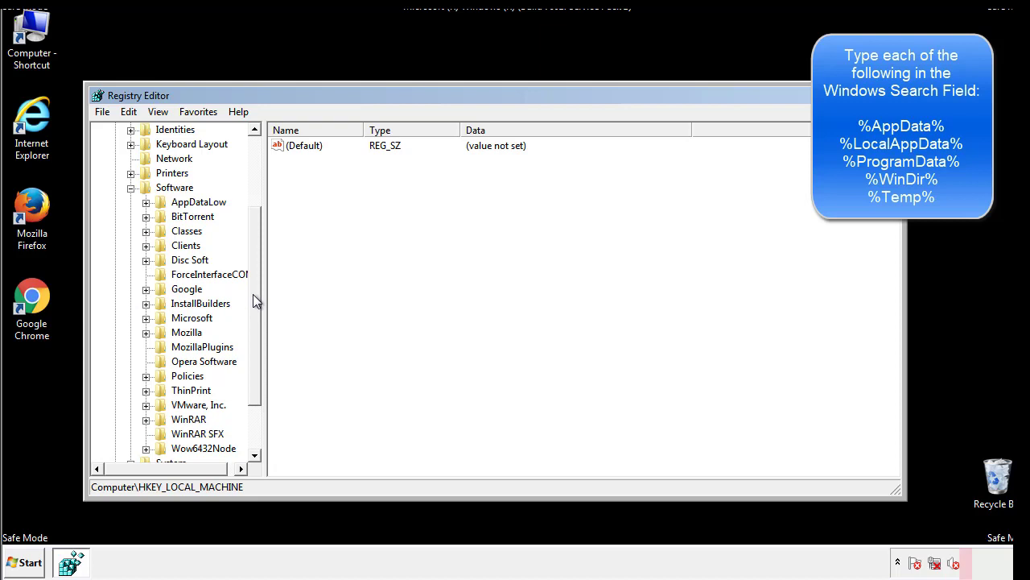
drag(253, 294, 253, 310)
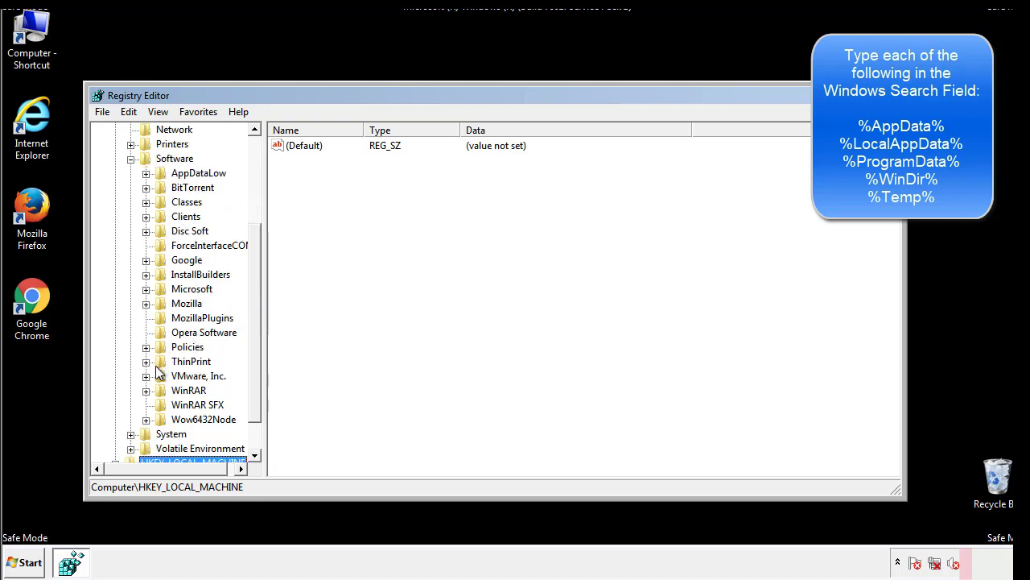
click(145, 289)
drag(250, 239, 253, 335)
click(161, 276)
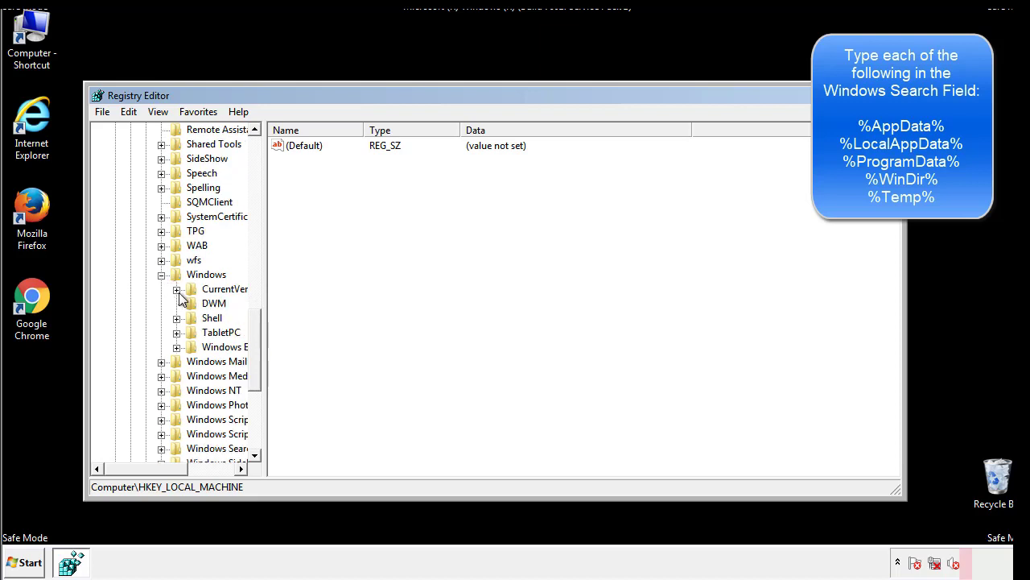
click(178, 290)
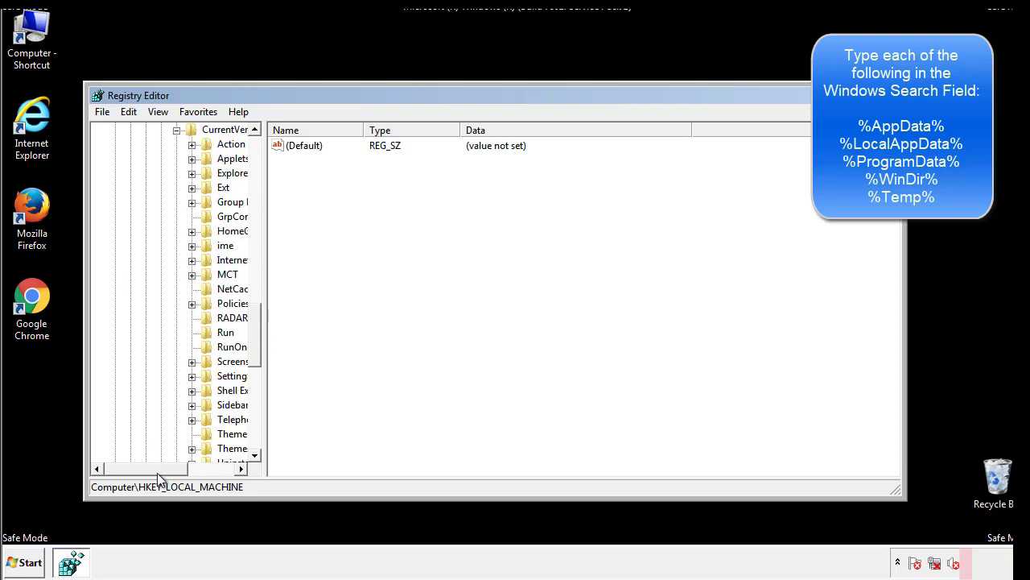
drag(157, 473, 184, 470)
click(175, 330)
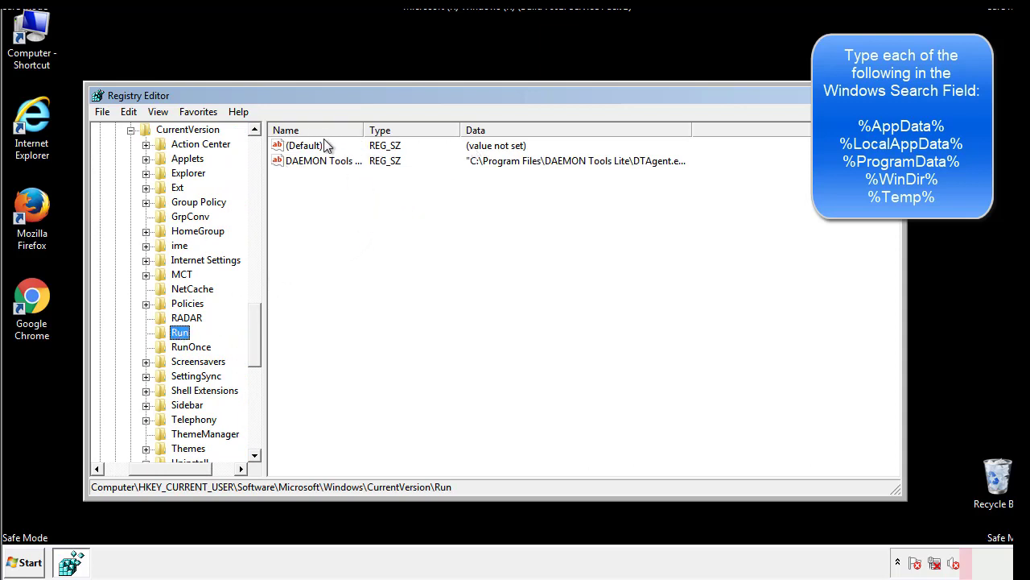
click(471, 192)
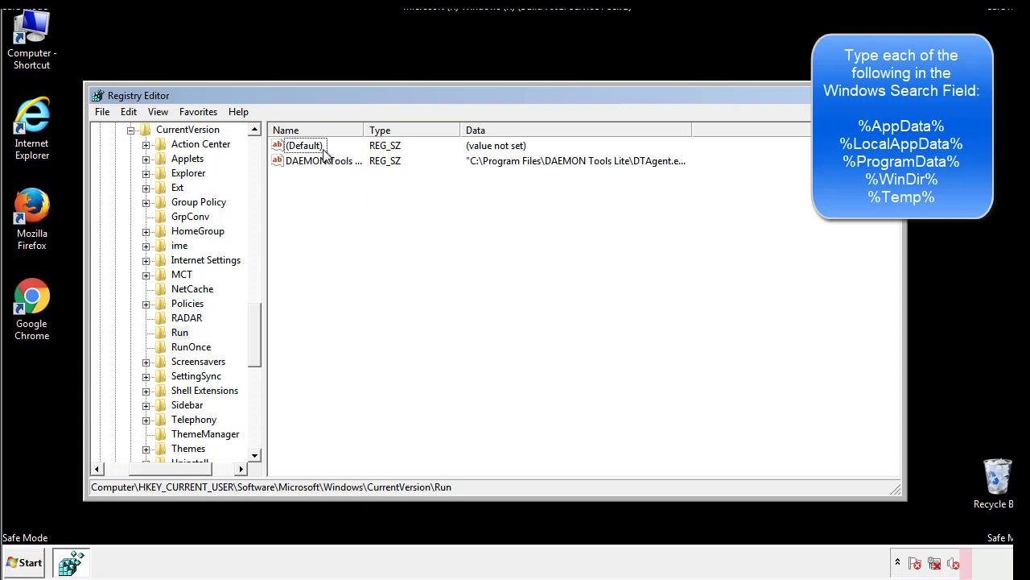
drag(300, 235, 327, 183)
- Collapse the current user's Windows key and search the registry for %appdata% and %temp%
drag(171, 466, 149, 468)
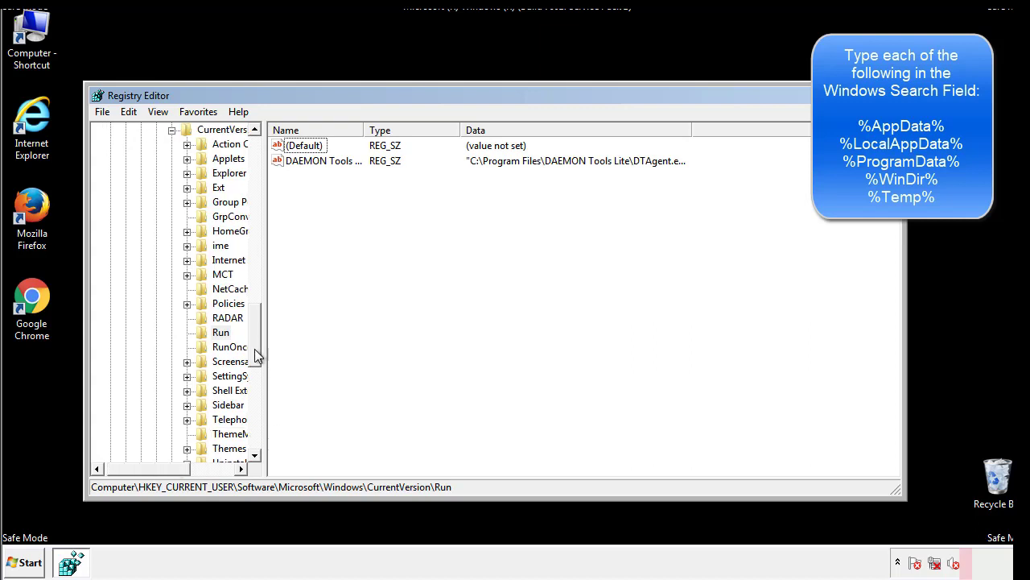
drag(255, 349, 257, 311)
click(158, 377)
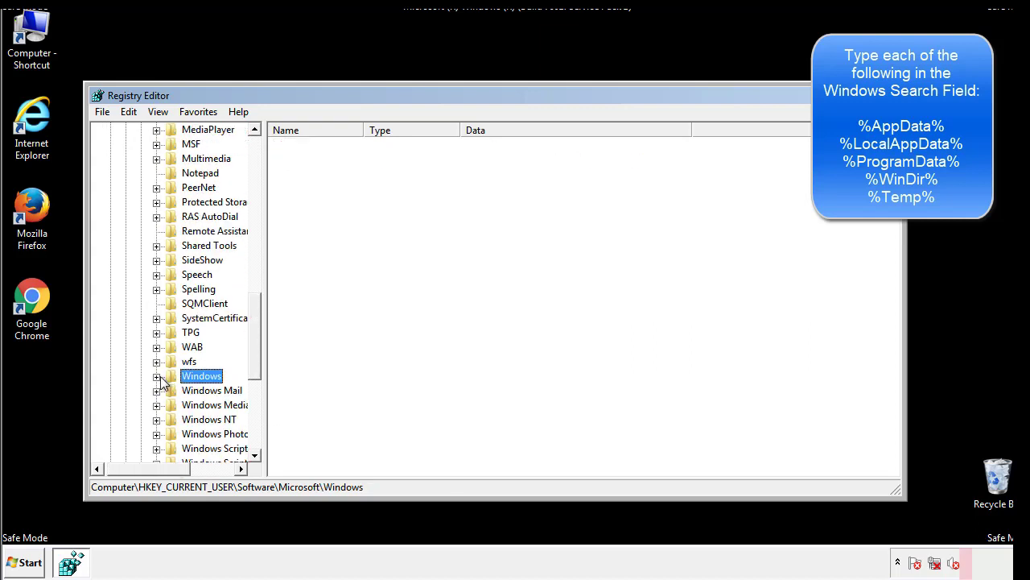
drag(258, 359, 259, 179)
click(139, 114)
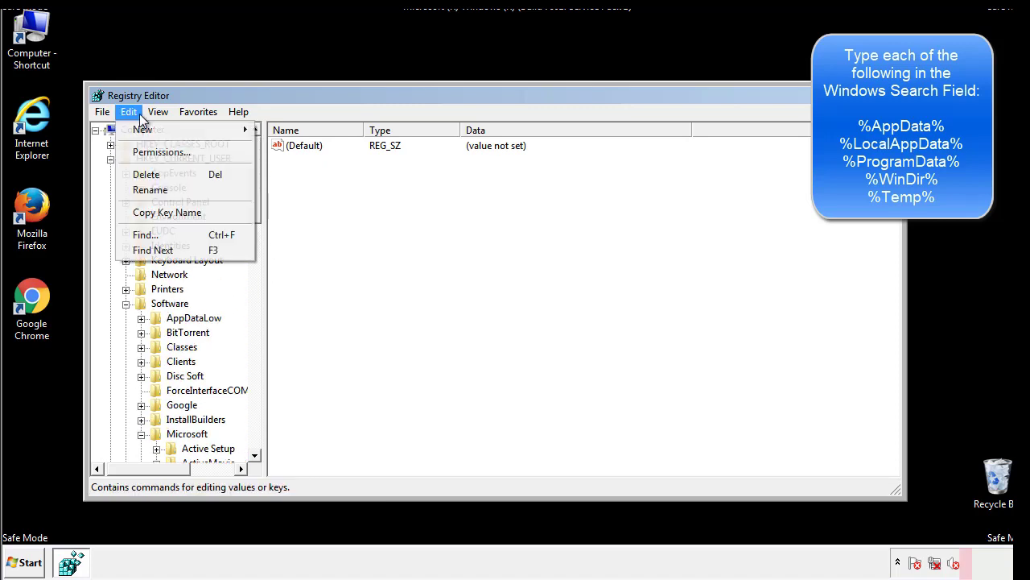
click(152, 235)
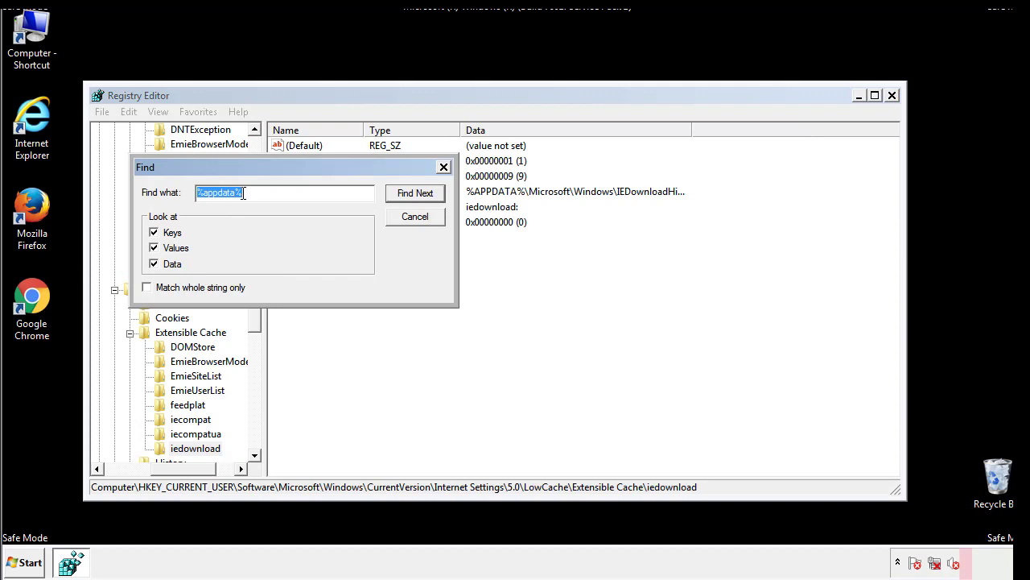
text(%)
text(%)
key(Return)
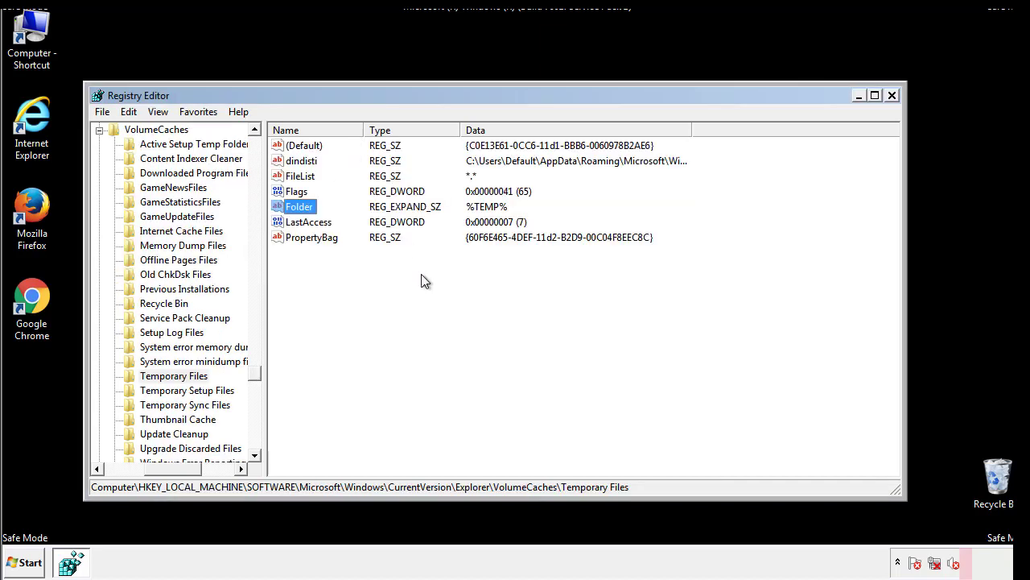
- Delete all values in the Temporary Files key under VolumeCaches, including dindisti, and close the Registry Editor
drag(330, 256, 291, 150)
right_click(291, 145)
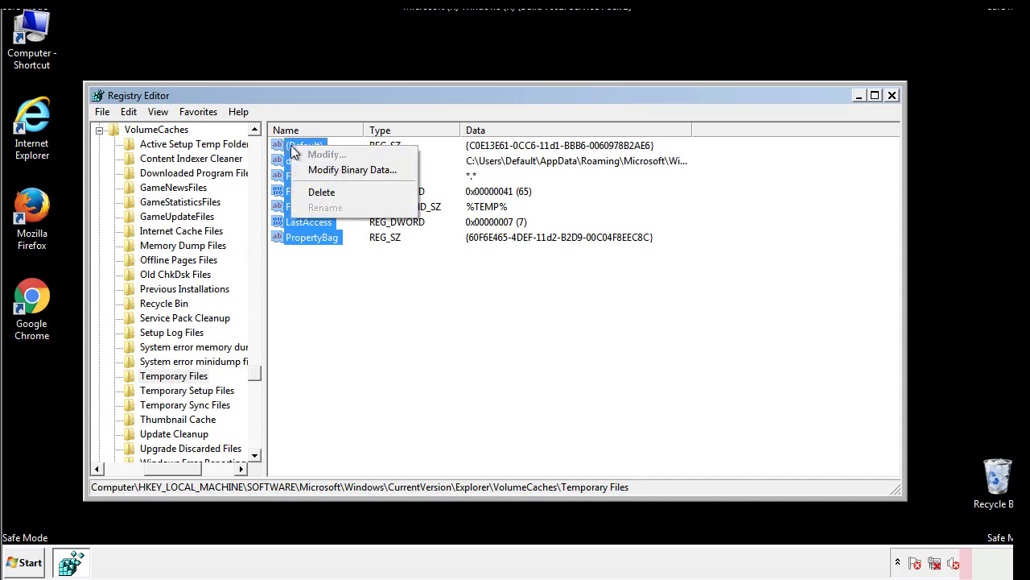
click(316, 195)
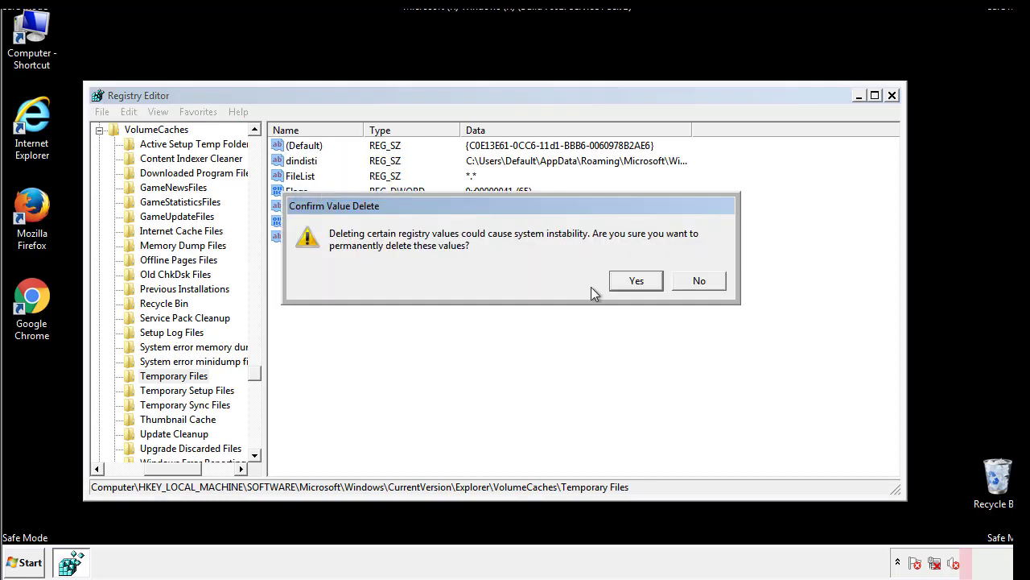
click(657, 281)
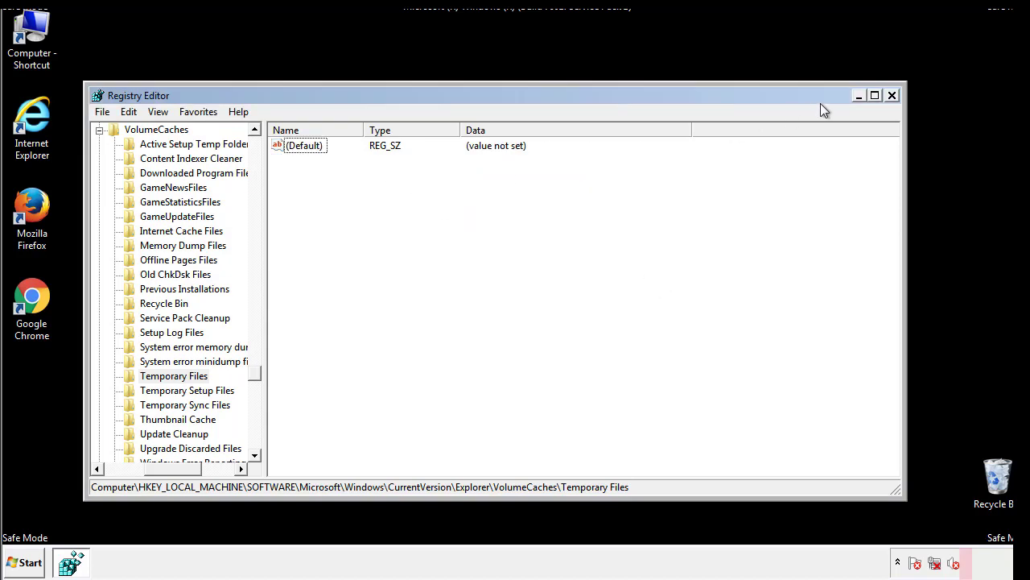
click(892, 96)
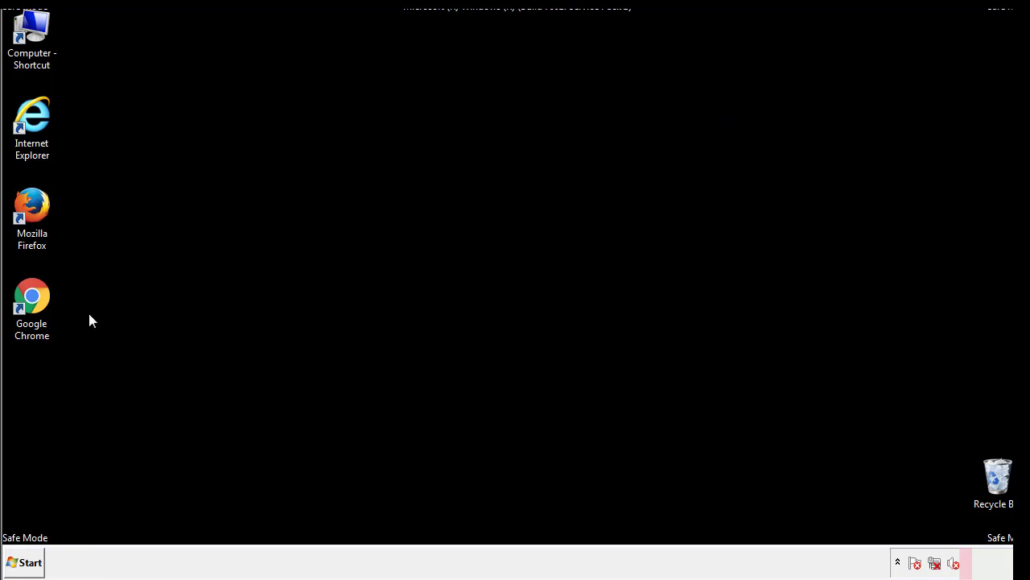
- Find msconfig through the Windows search and open System Configuration
click(24, 565)
text(ms)
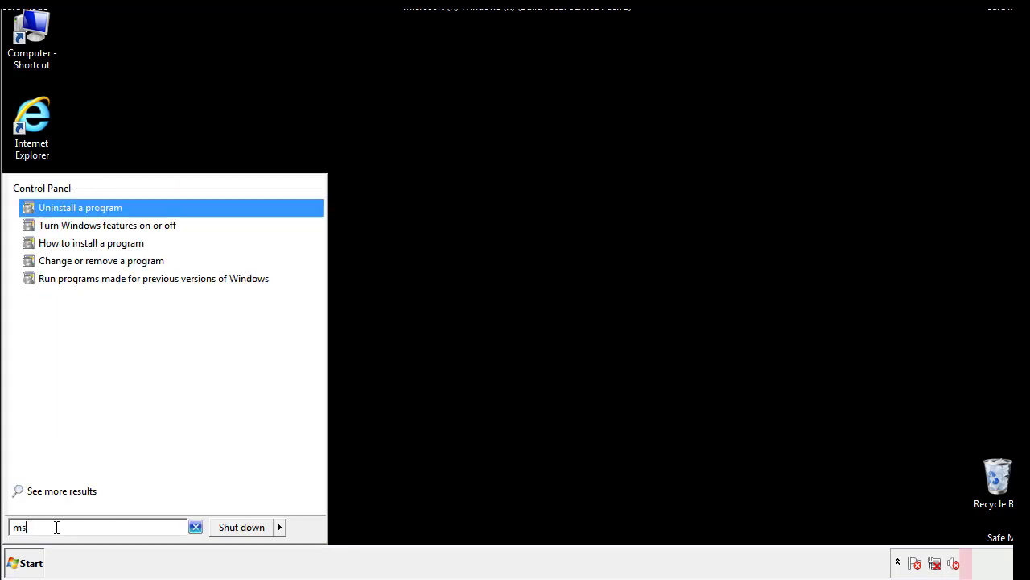
text(config)
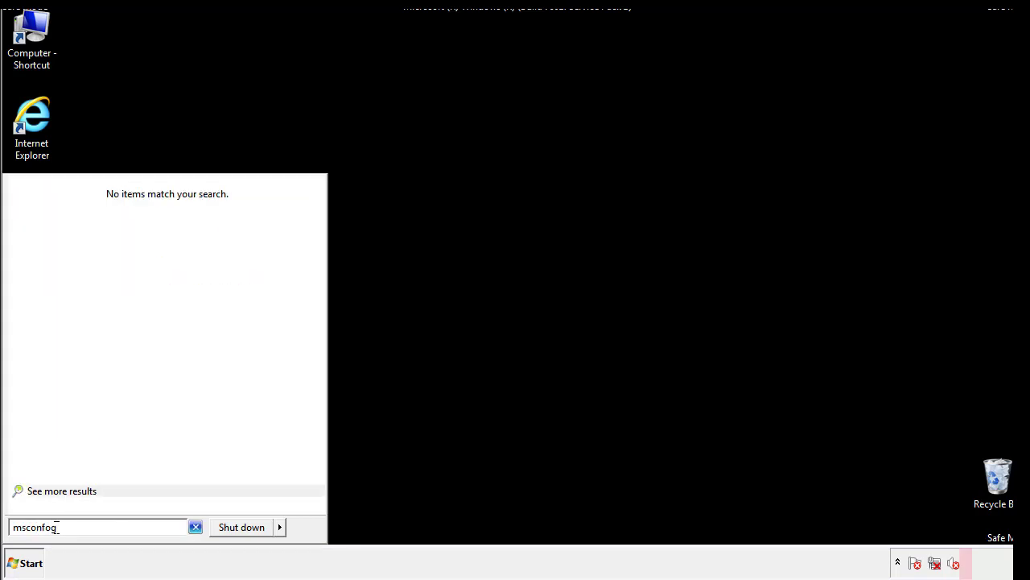
key(BackSpace)
key(BackSpace)
text(ig)
key(Return)
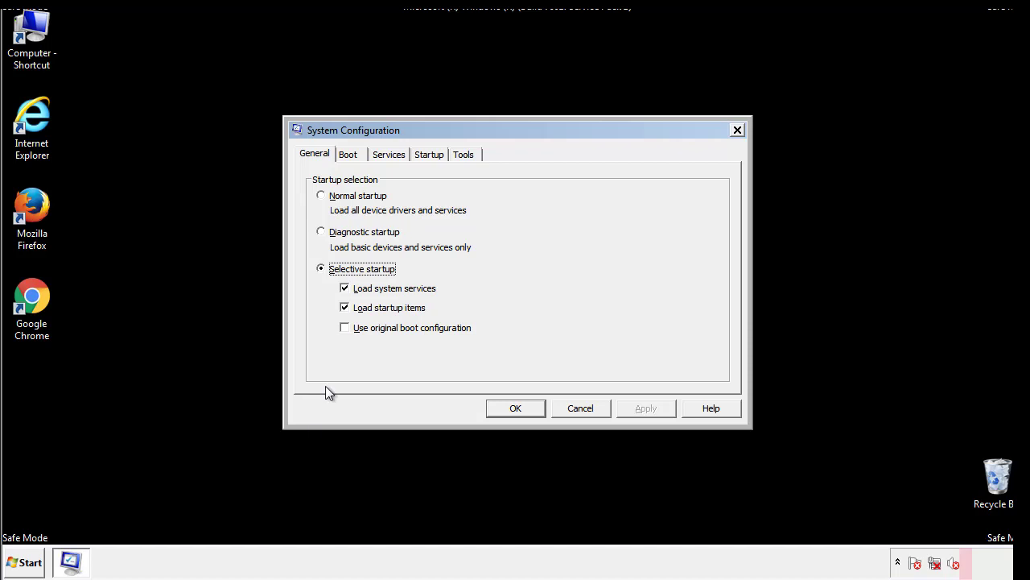
- Turn off Safe boot in the boot options, apply the change and restart the computer
click(350, 154)
click(331, 310)
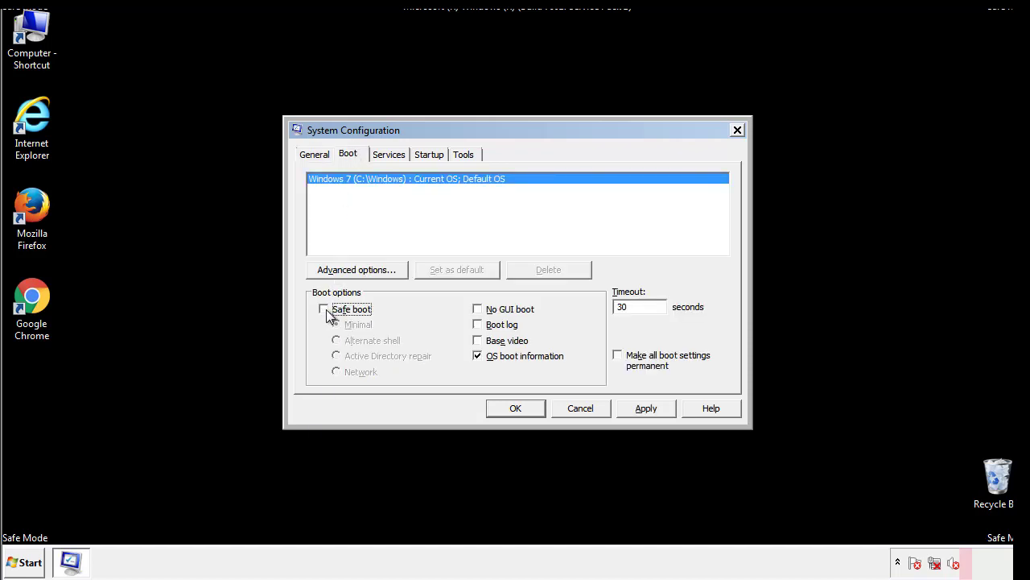
click(647, 408)
click(534, 409)
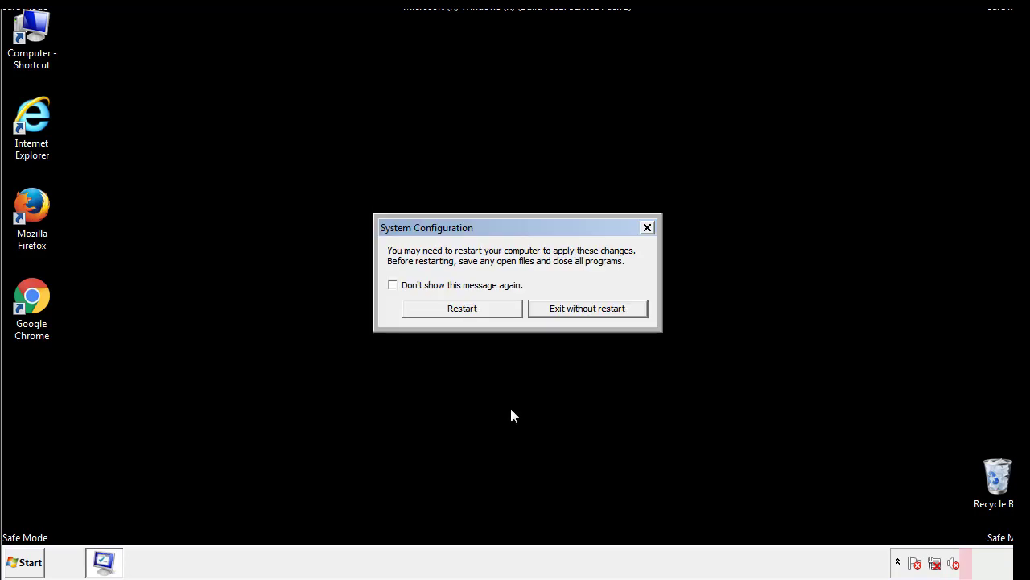
click(462, 309)
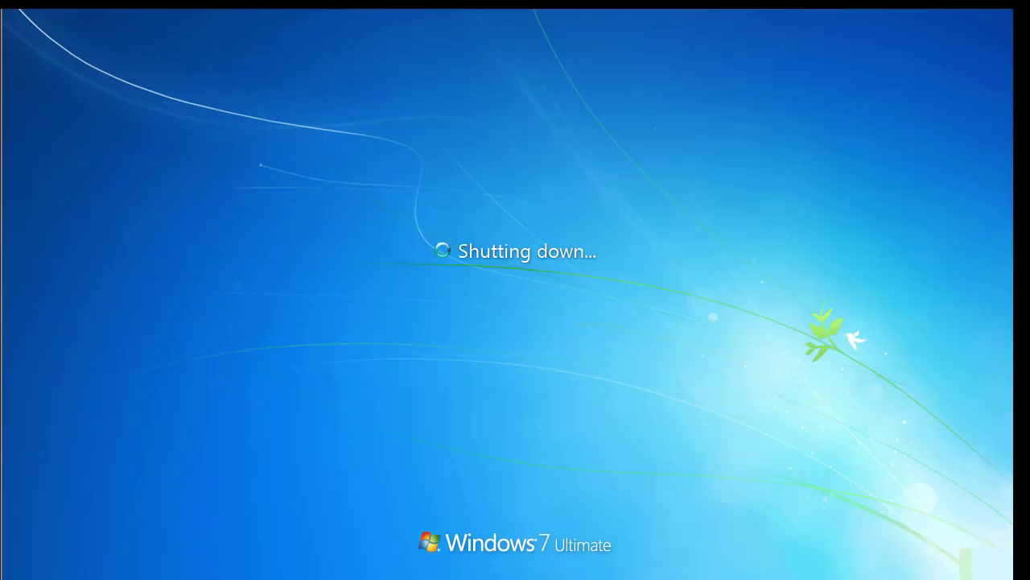